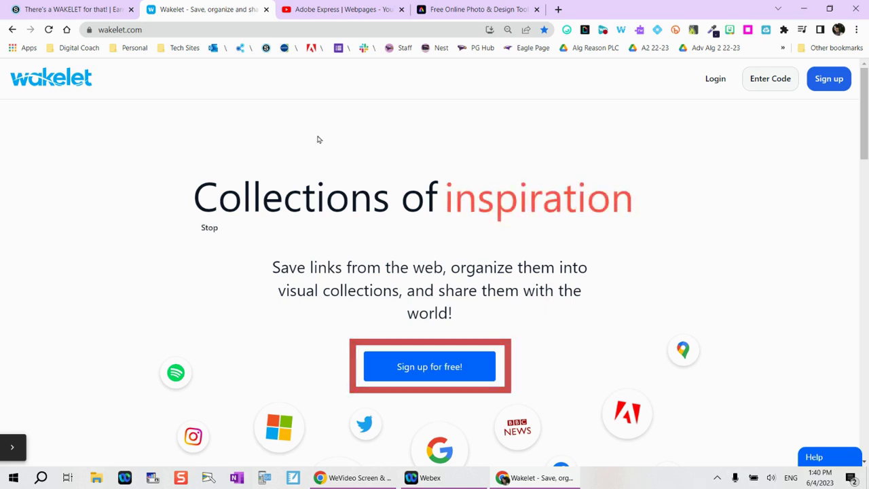
Step: Log into Wakelet with the existing Google account
left_click(716, 85)
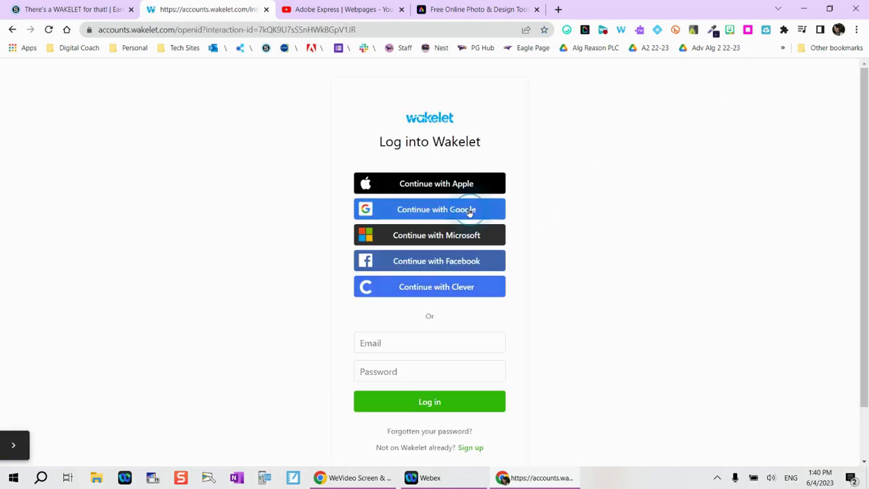
left_click(468, 212)
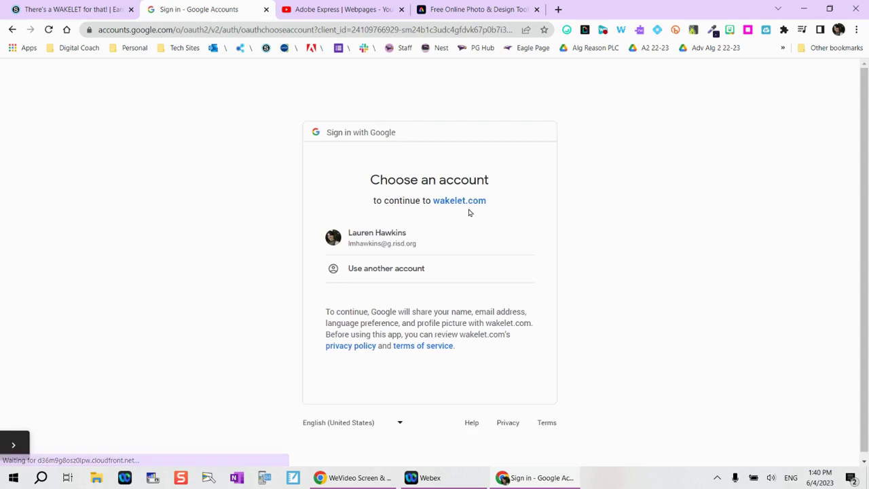
left_click(394, 241)
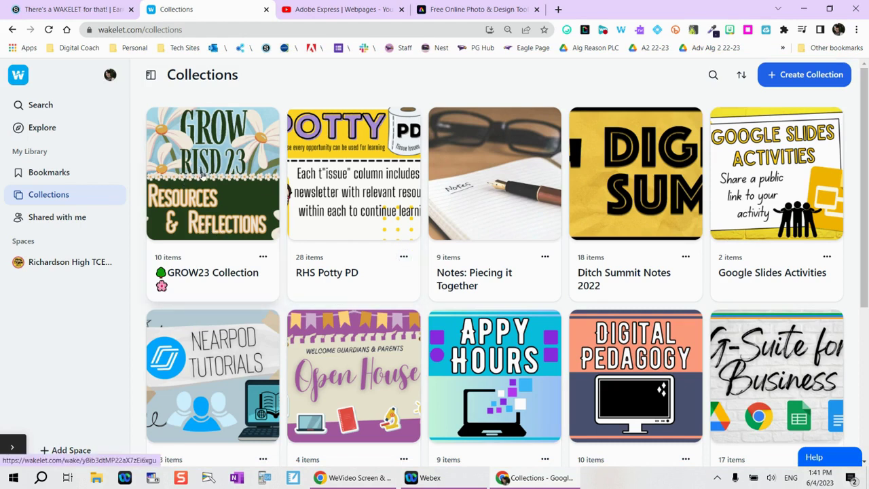
Step: Look through the existing collections and create a new collection
scroll(204, 174, "down", 2)
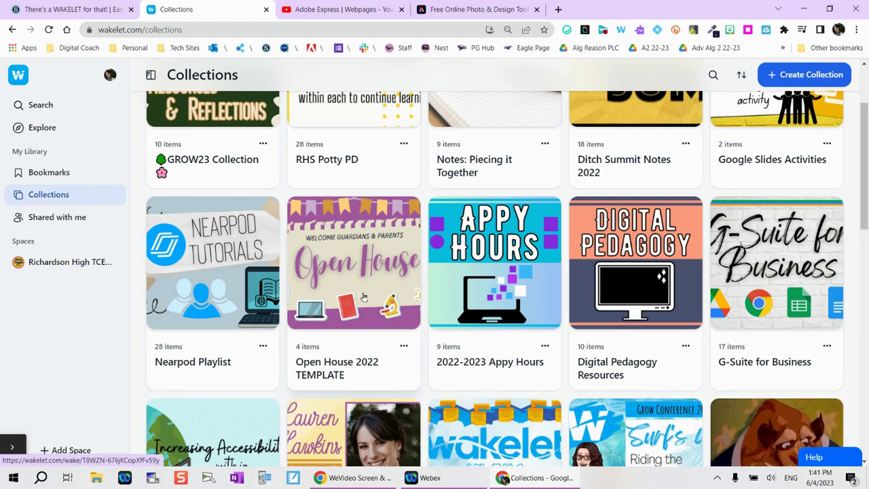
scroll(355, 284, "down", 1)
scroll(355, 283, "down", 1)
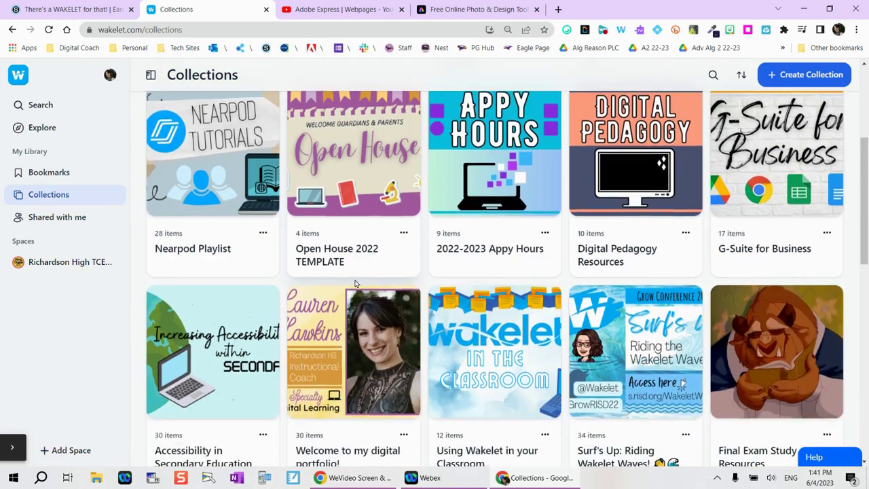
scroll(355, 283, "up", 4)
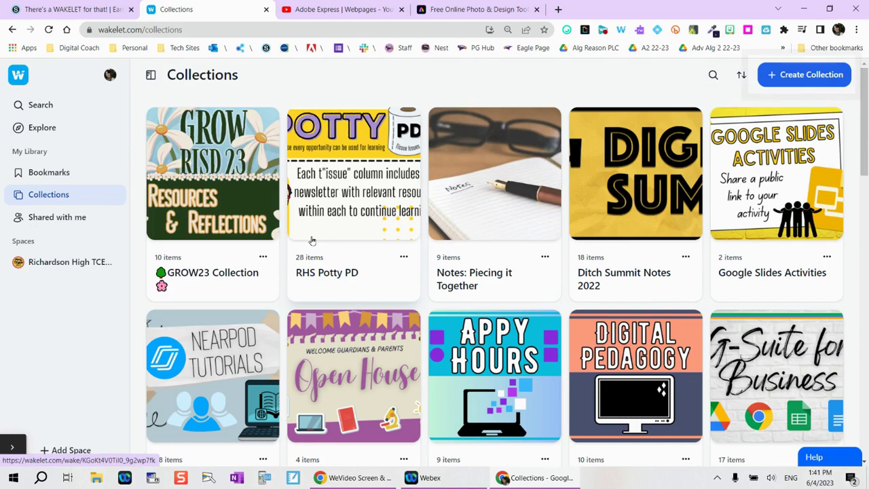
left_click(804, 78)
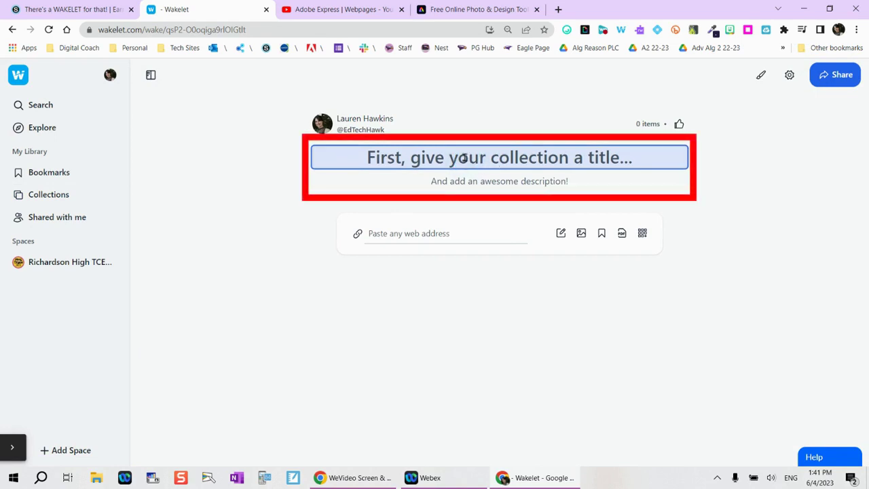
type("Title here")
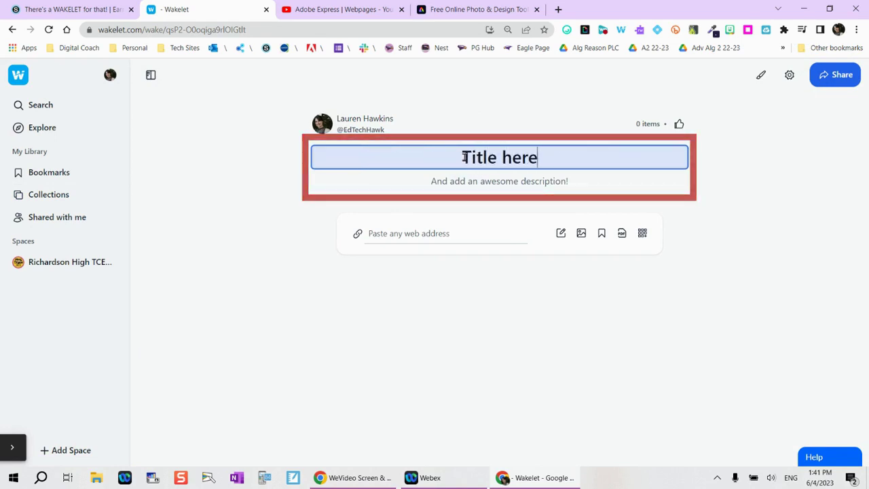
key("BackSpace")
key("BackSpace")
key("BackSpace")
key("BackSpace")
key("BackSpace")
key("BackSpace")
key("BackSpace")
key("BackSpace")
key("BackSpace")
key("BackSpace")
Step: Title the collection "Welcome to my class!" and describe it as "Create a fun image that tells me more about you!"
type("W")
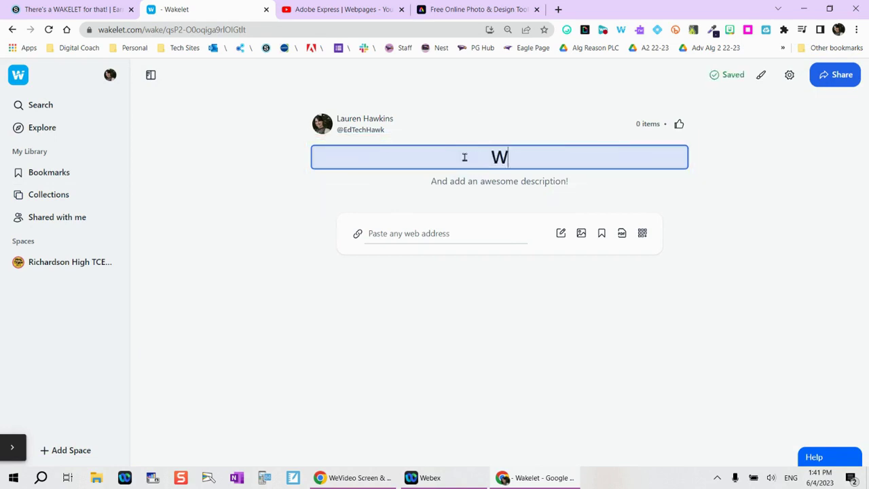
type("elcome to my class!")
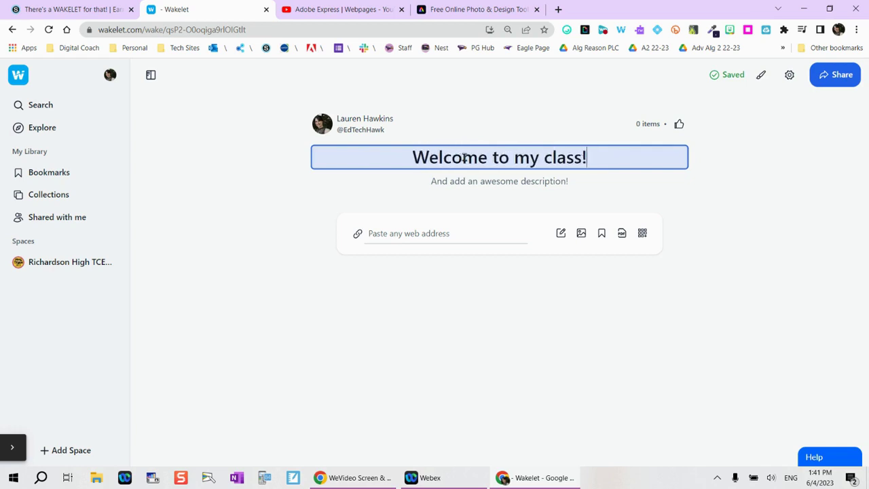
left_click(495, 180)
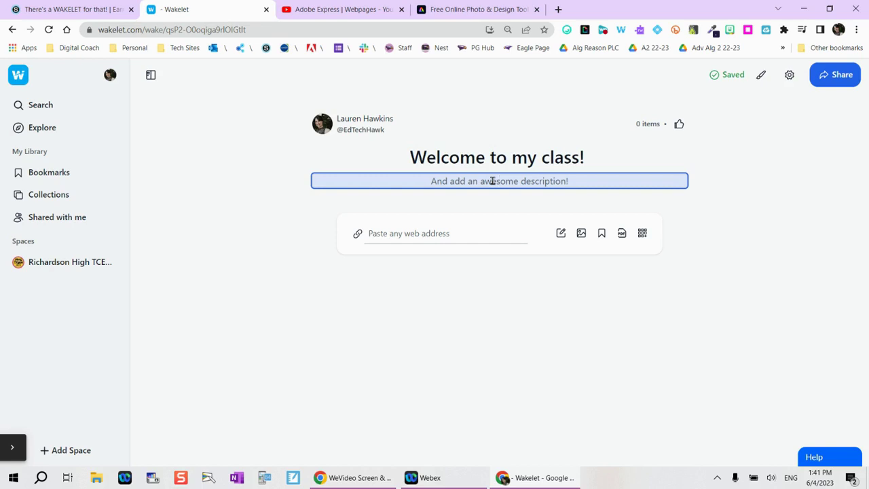
type("Create a fun image that tells me more about you!")
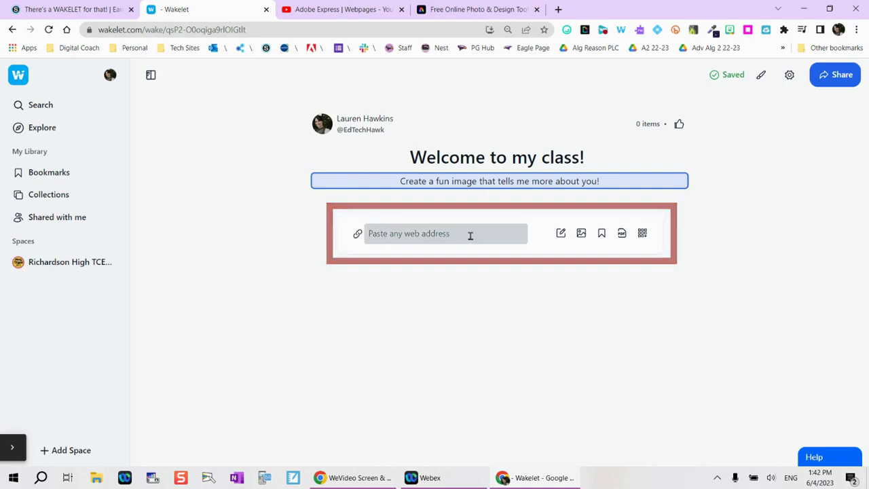
Step: Copy the address of the "Adobe Express | Webpages" YouTube video and add it to the Wakelet collection as a link
left_click(358, 10)
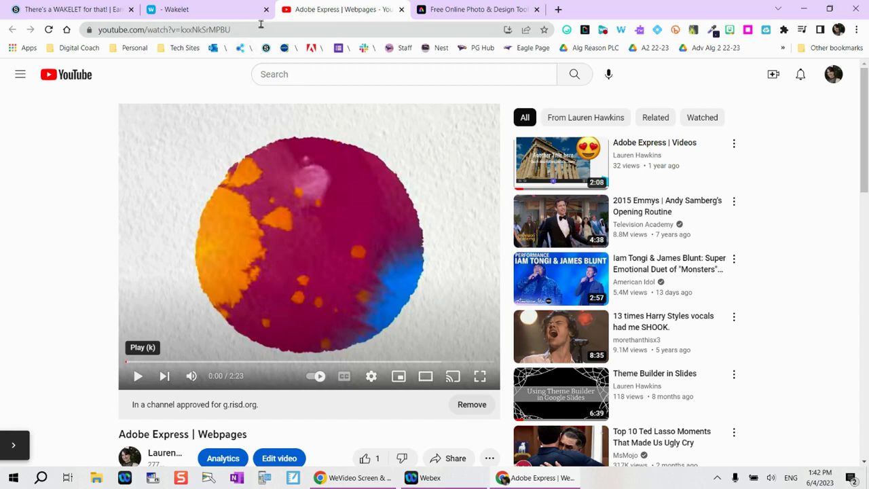
left_click_drag(261, 25, 79, 32)
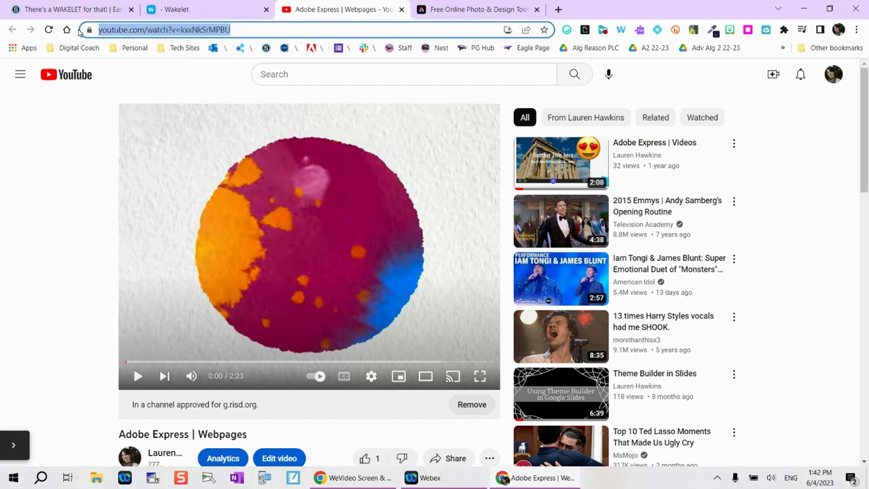
right_click(126, 32)
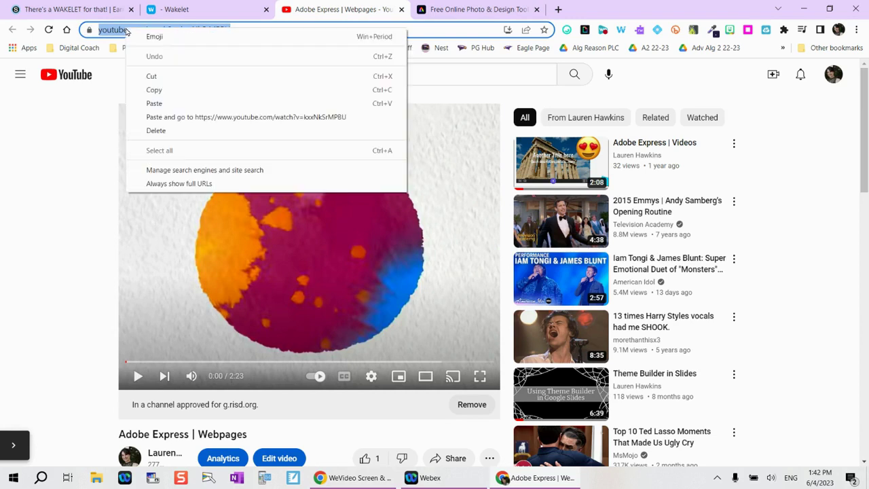
left_click(154, 90)
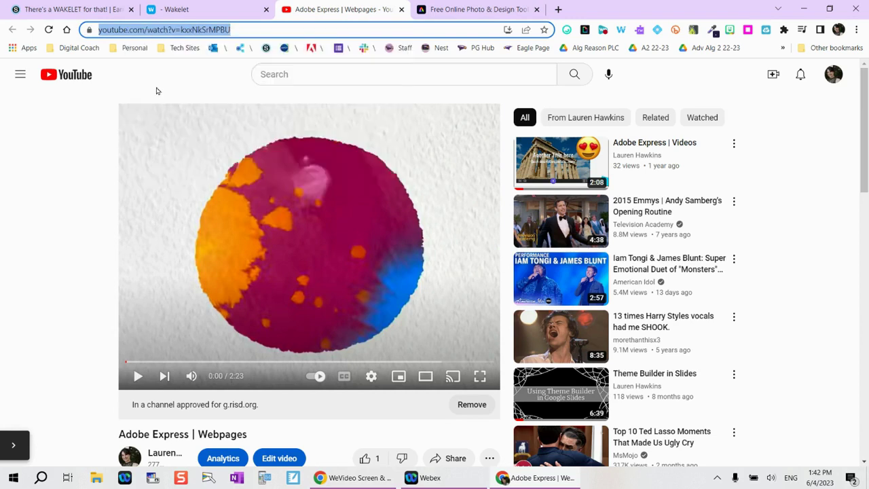
left_click(185, 9)
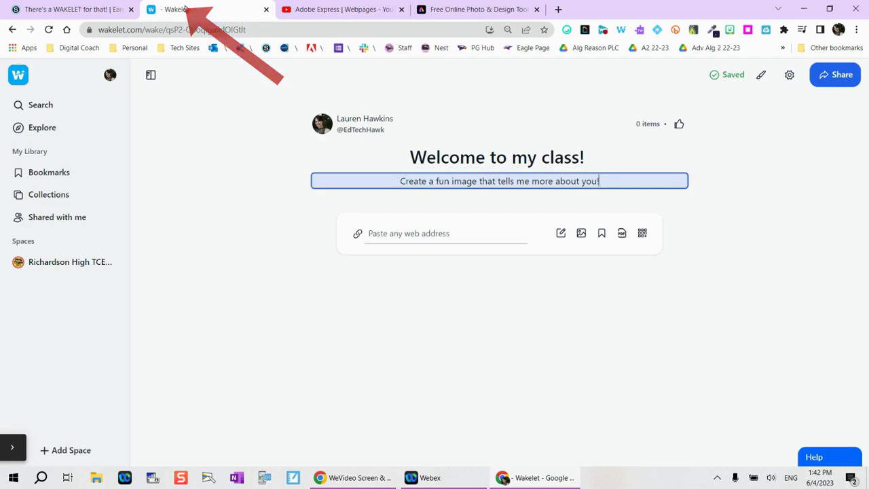
left_click(385, 232)
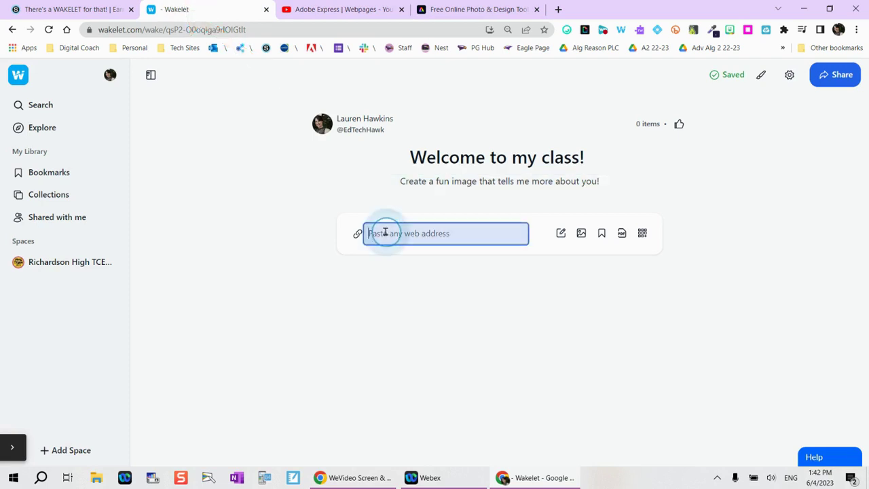
right_click(387, 233)
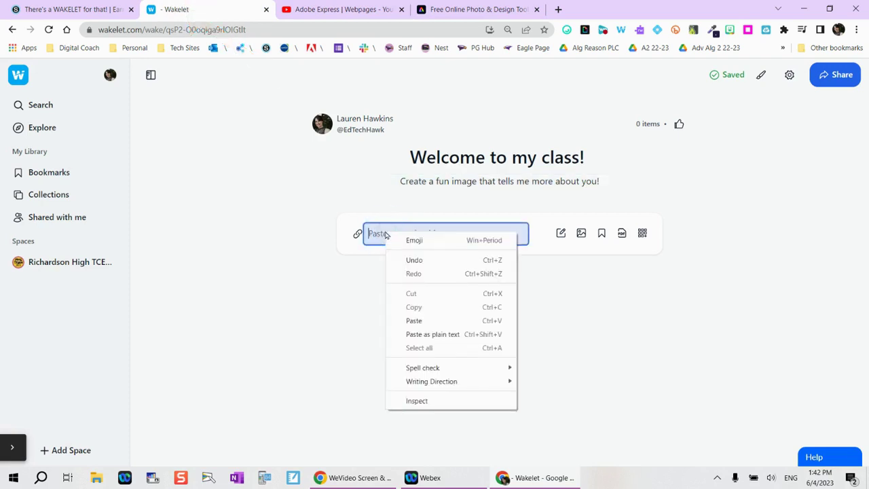
left_click(415, 321)
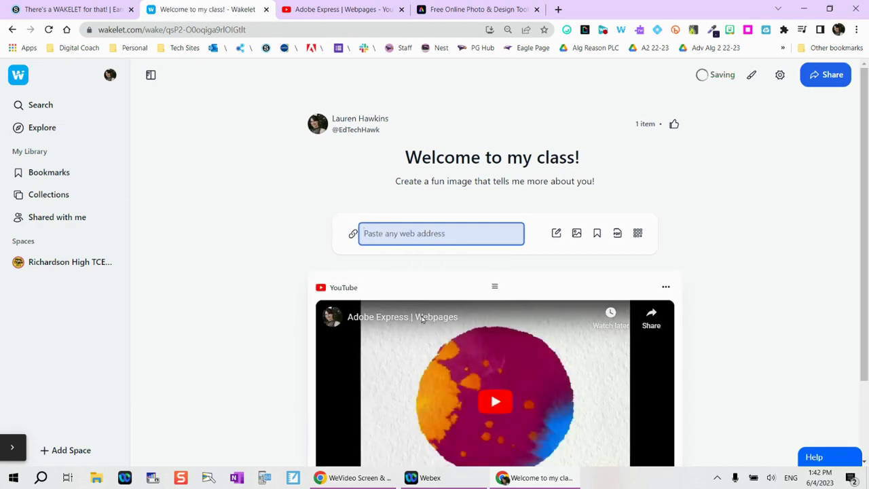
Step: Play the embedded YouTube video in the collection briefly and pause it
scroll(686, 335, "down", 2)
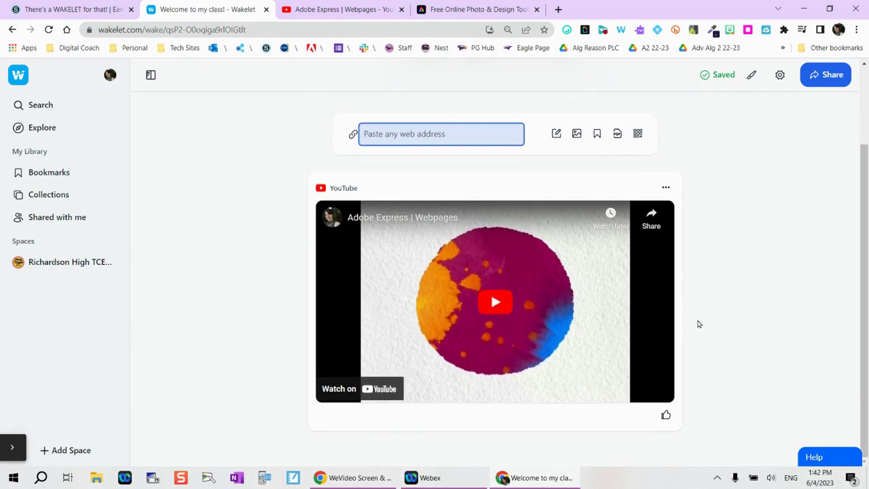
left_click(495, 305)
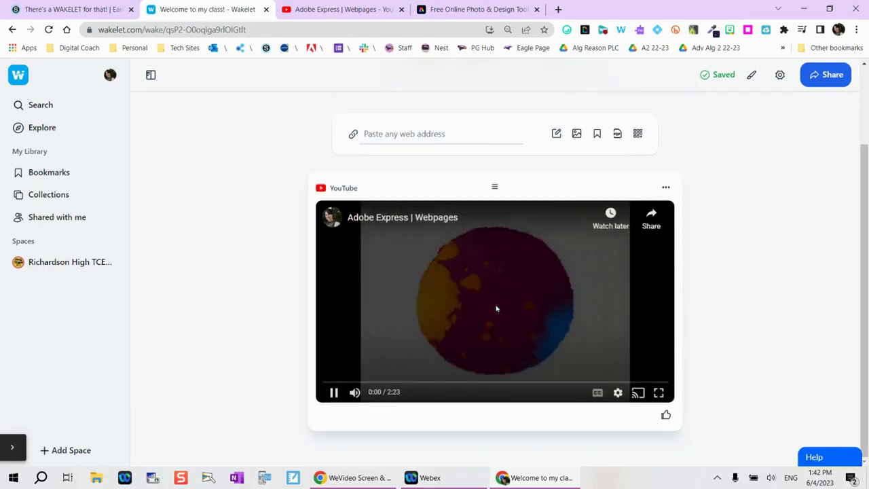
left_click(334, 393)
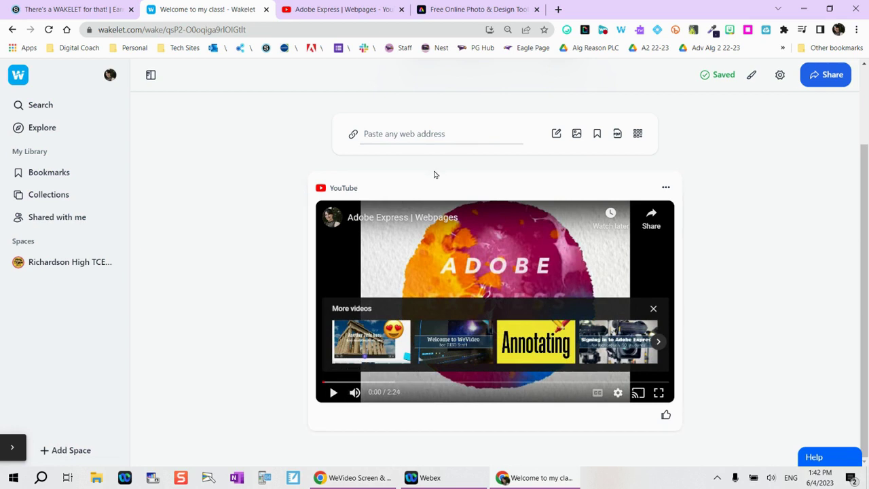
Step: Copy the Adobe Express site address, adobe.com/express/, and add it to the Wakelet collection above the YouTube video
left_click(475, 9)
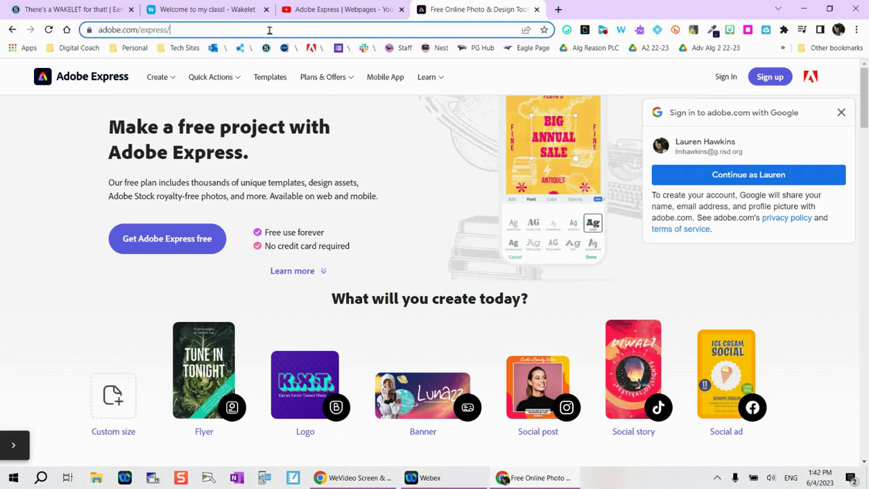
left_click(269, 29)
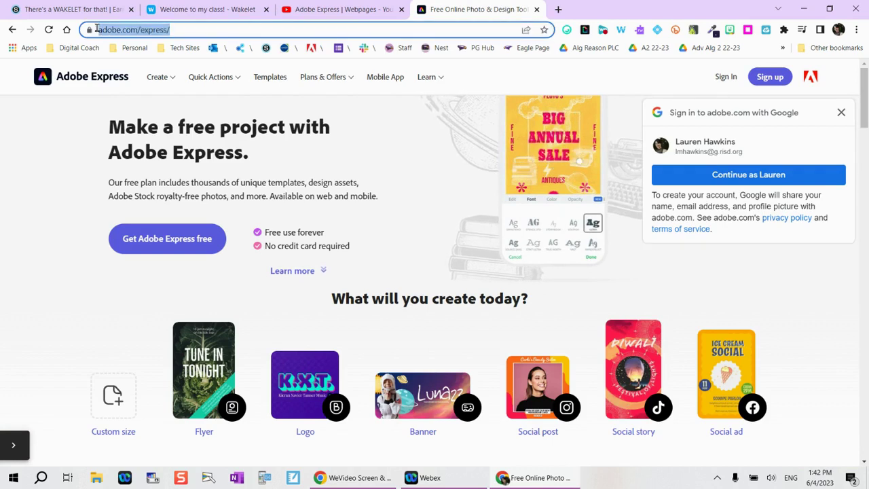
right_click(151, 32)
left_click(169, 94)
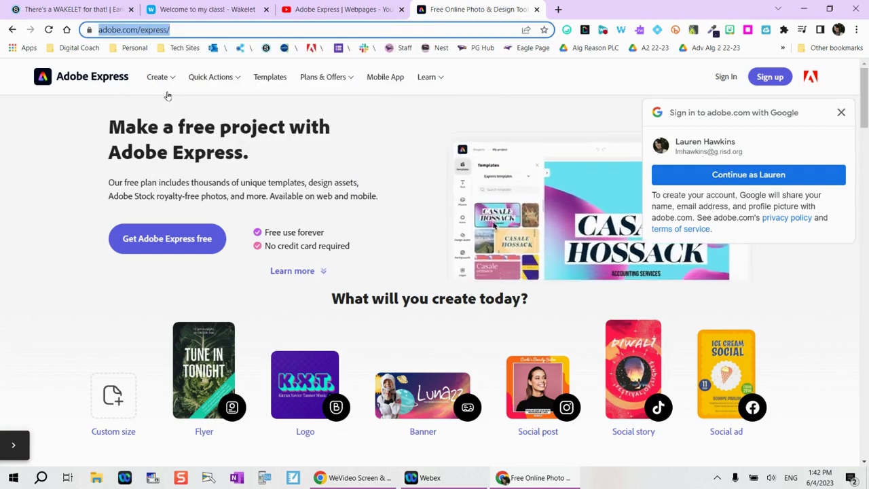
left_click(204, 9)
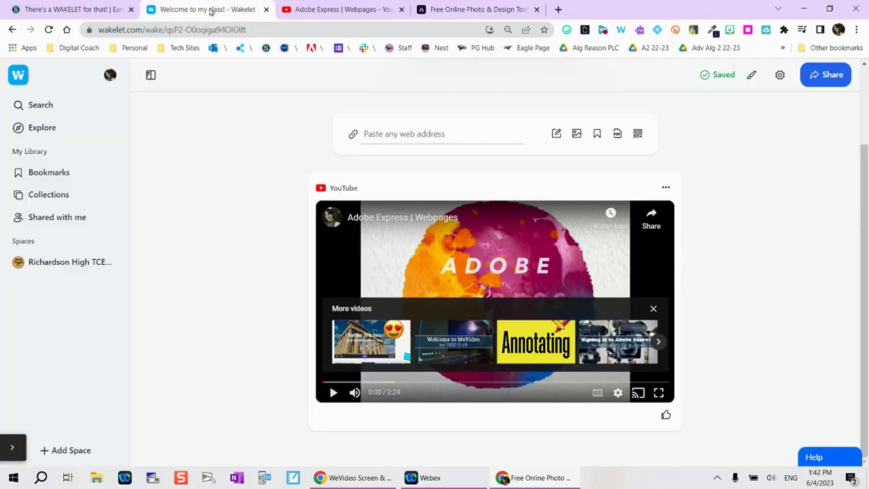
left_click(381, 134)
right_click(360, 131)
left_click(440, 226)
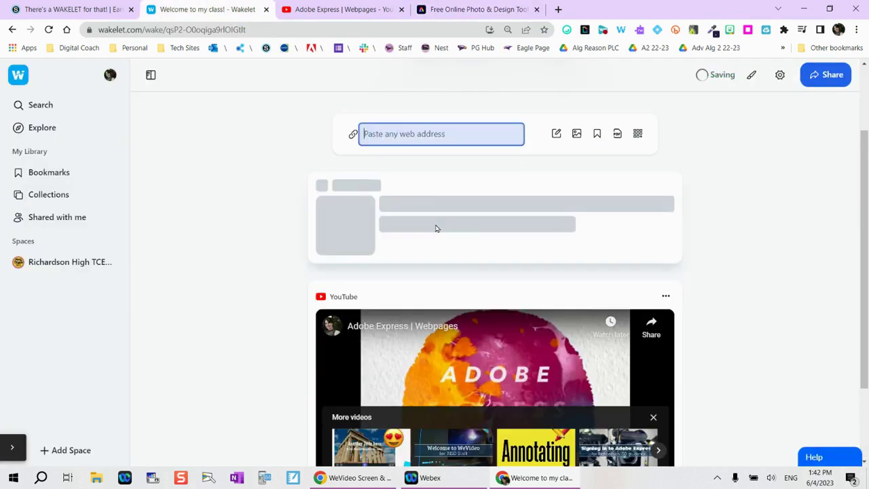
left_click_drag(494, 293, 490, 207)
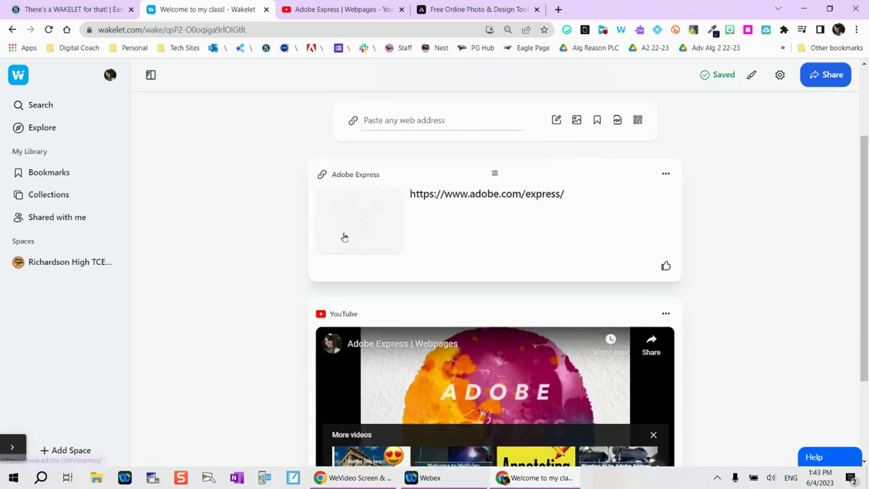
Step: Edit the Adobe Express card, titling it "Go to Adobe Express" with the description "Click here to login and gain access!"
left_click(665, 174)
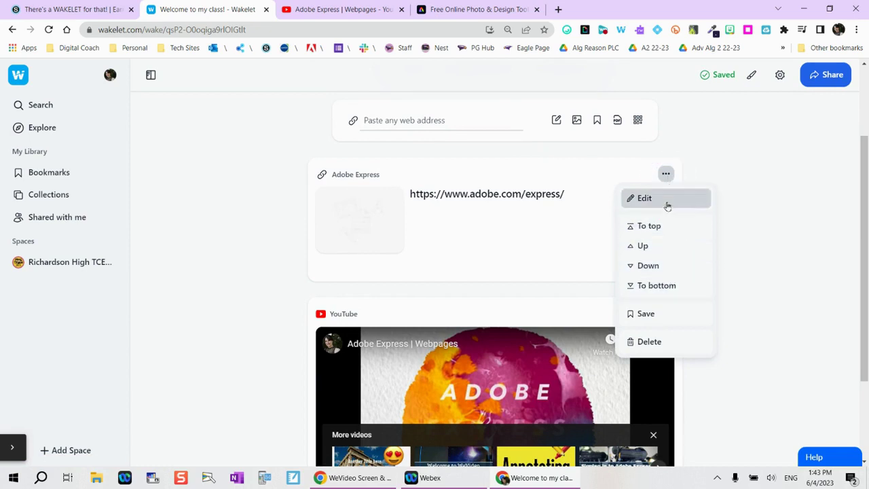
left_click(674, 198)
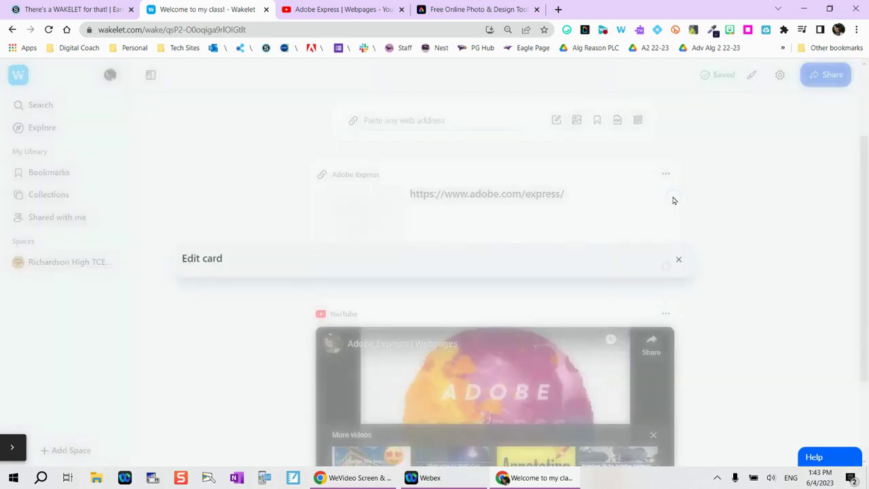
key("ctrl+v")
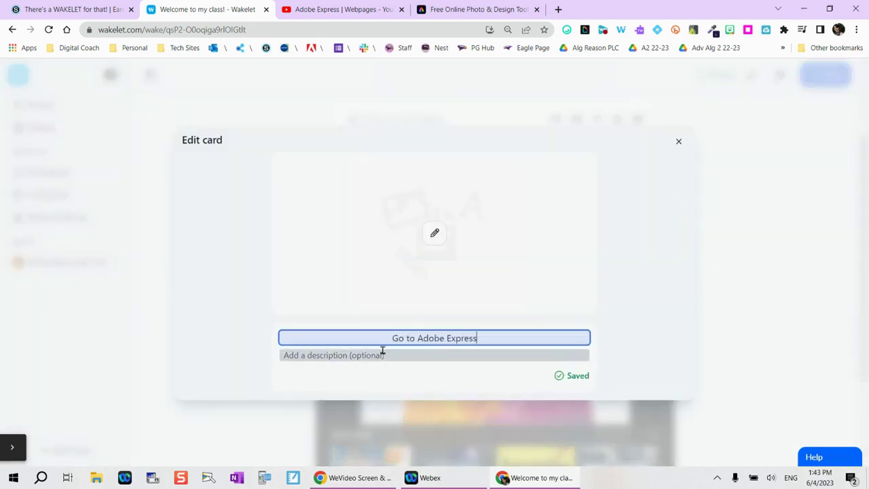
left_click(379, 354)
key("ctrl+v")
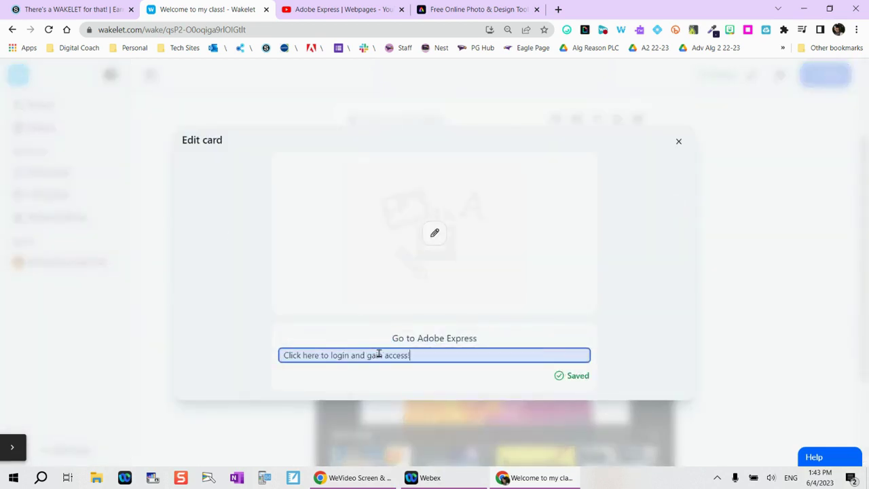
Step: Replace the card's image with Adobe Express.png from the PNG folder on the desktop
left_click(434, 233)
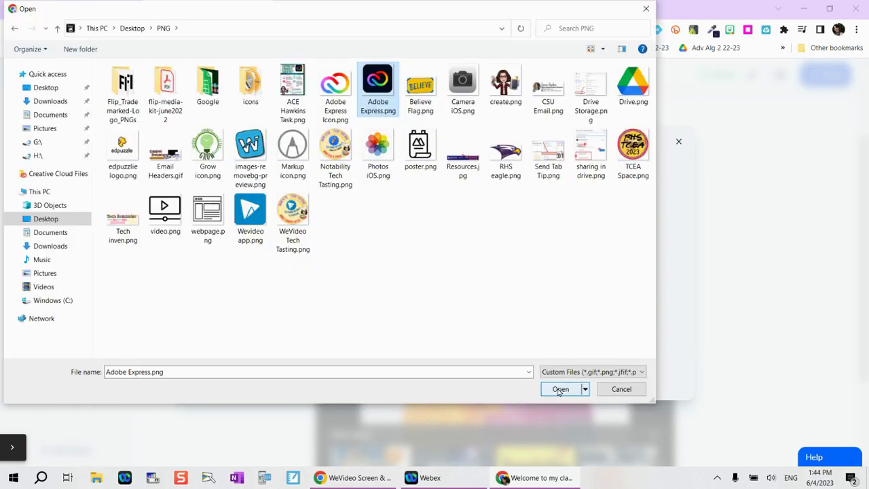
left_click(559, 391)
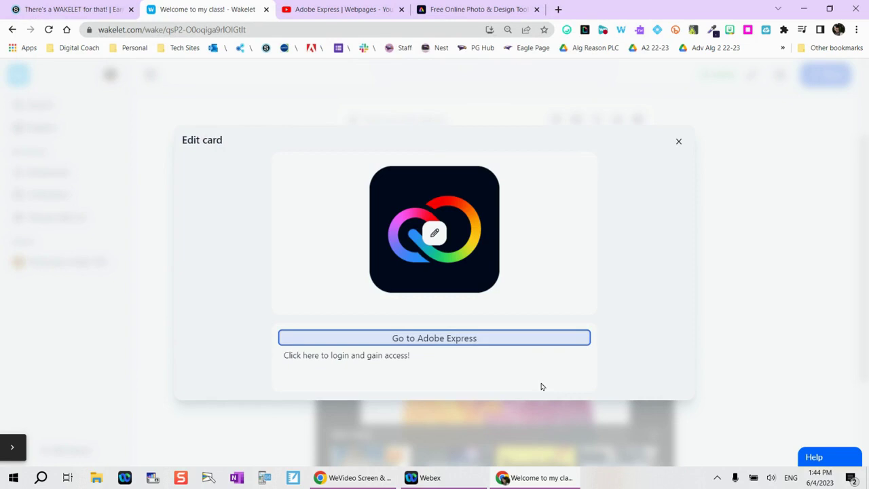
Step: Close the card editor and add a text card reading "Directions:" with bullets for Requirement 1, Requirement 2 and Requirement 3
left_click(679, 144)
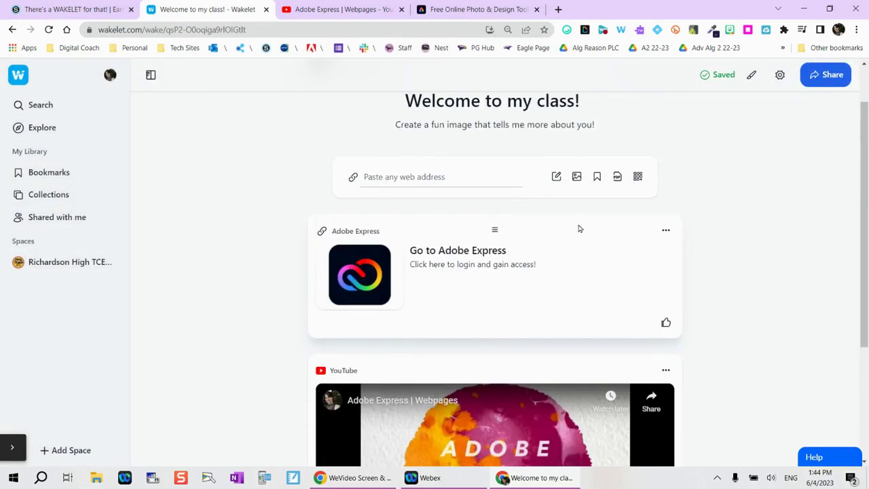
left_click(556, 177)
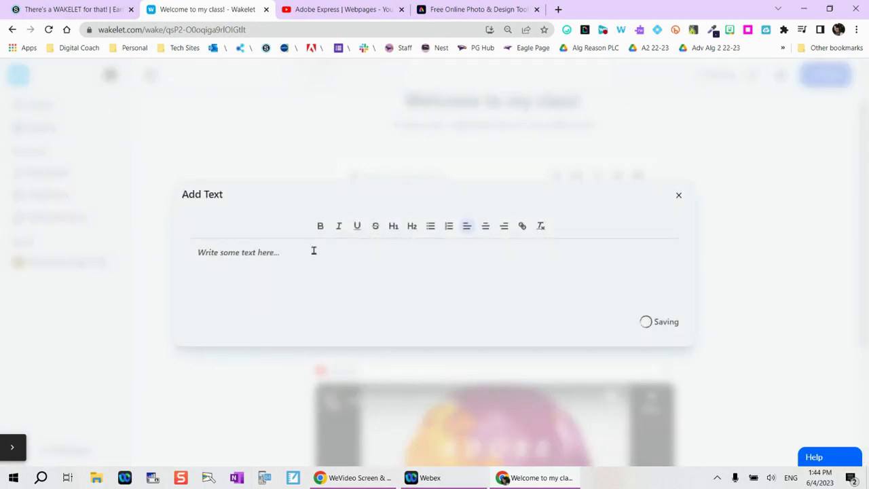
left_click(314, 250)
type("Directions:")
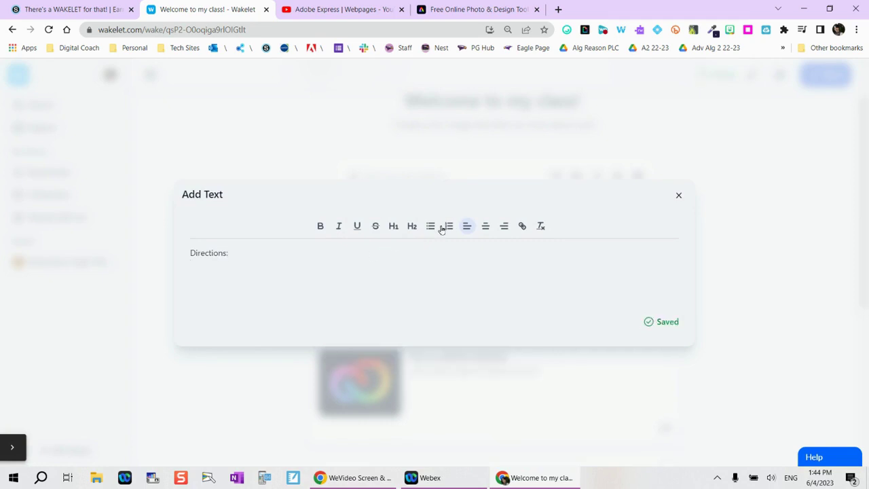
key("ctrl+v")
Step: Format the "Directions:" line of the text card as a Heading 1
left_click_drag(229, 253, 171, 259)
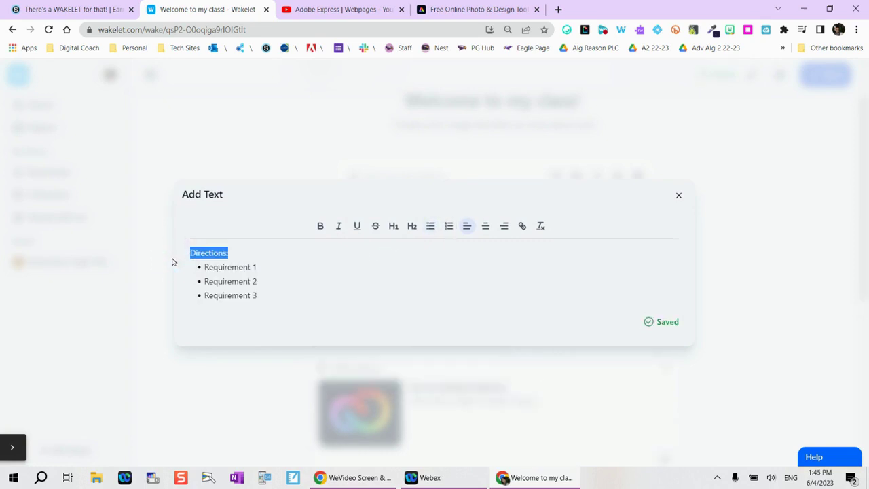
left_click(412, 228)
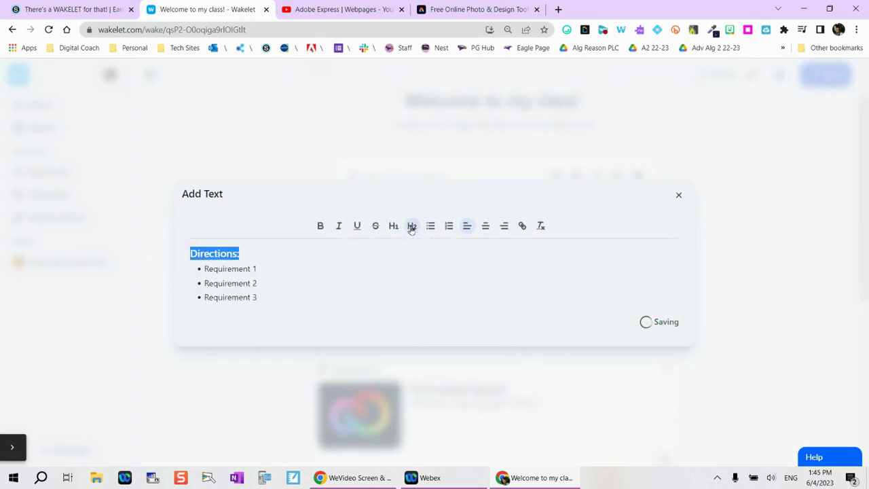
left_click(394, 227)
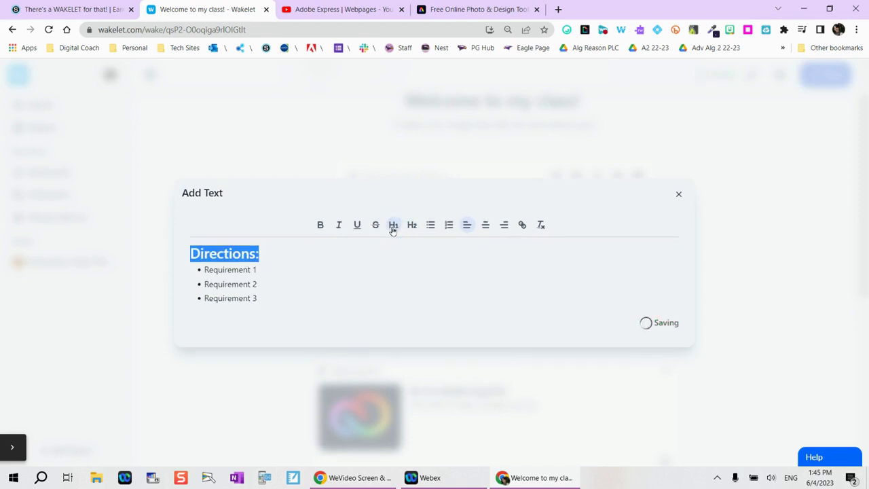
left_click_drag(262, 271, 204, 271)
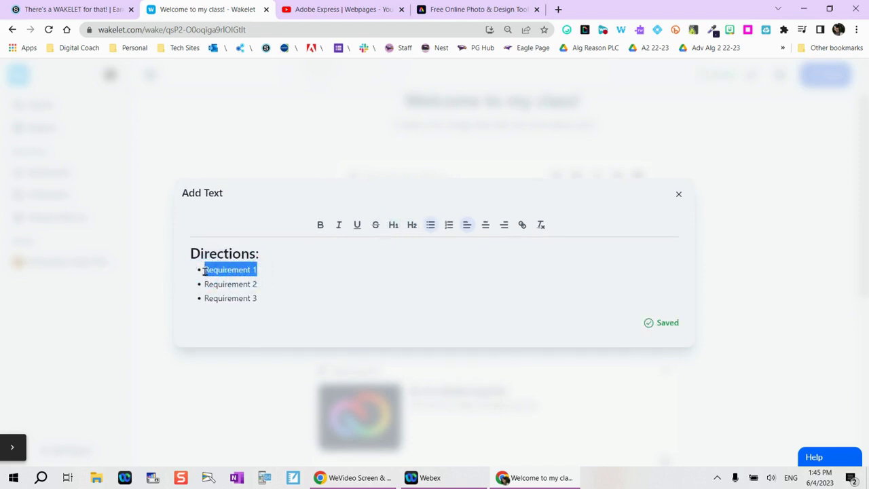
left_click(521, 226)
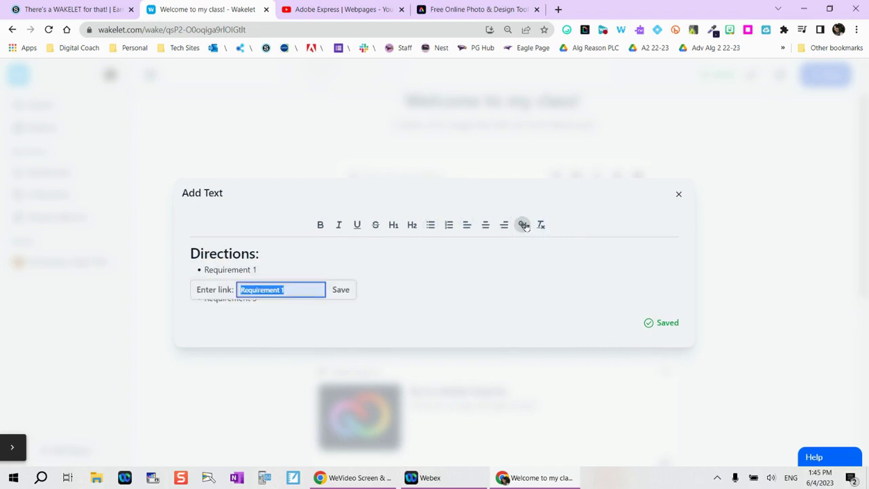
left_click(574, 178)
Step: Upload the image About Me Express.jpg from the desktop's Coaching folder to the collection
left_click(576, 178)
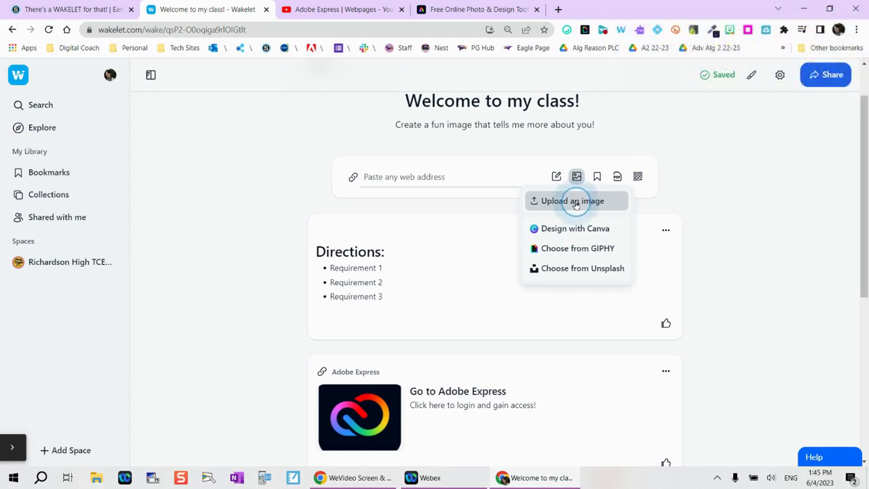
left_click(574, 201)
left_click(132, 176)
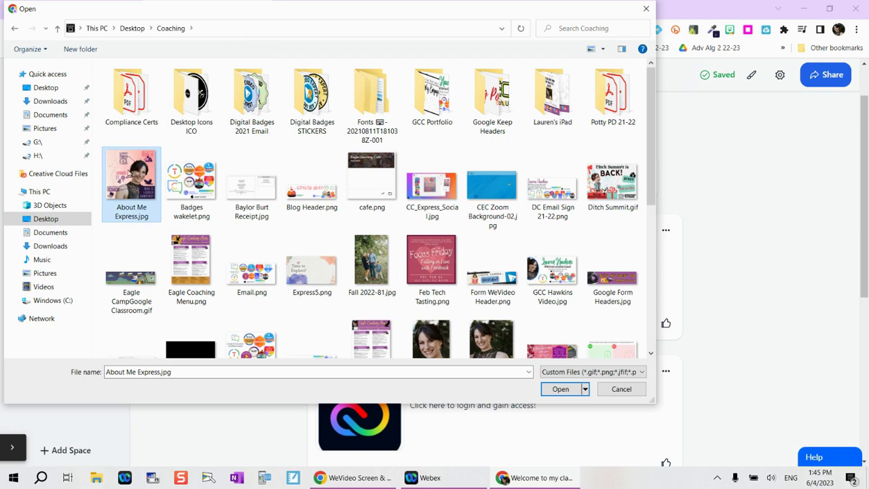
left_click(563, 390)
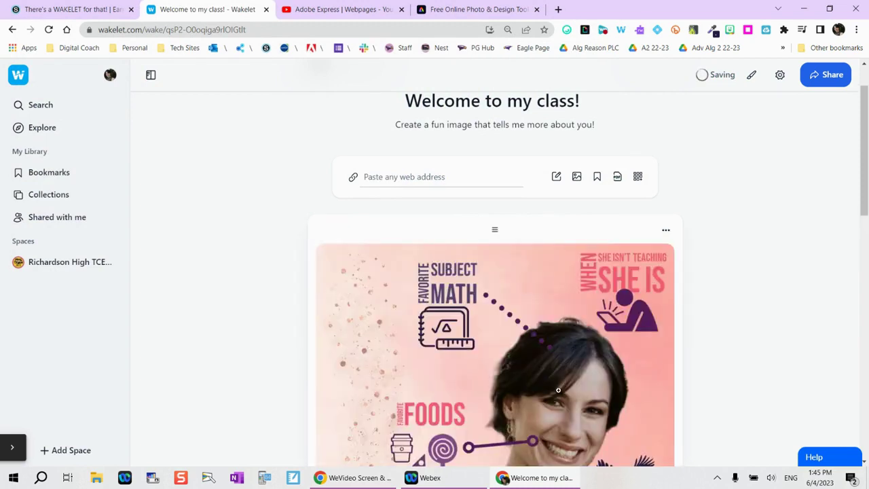
Step: Move the uploaded About Me image card to the bottom of the collection
scroll(559, 380, "down", 2)
scroll(563, 379, "down", 1)
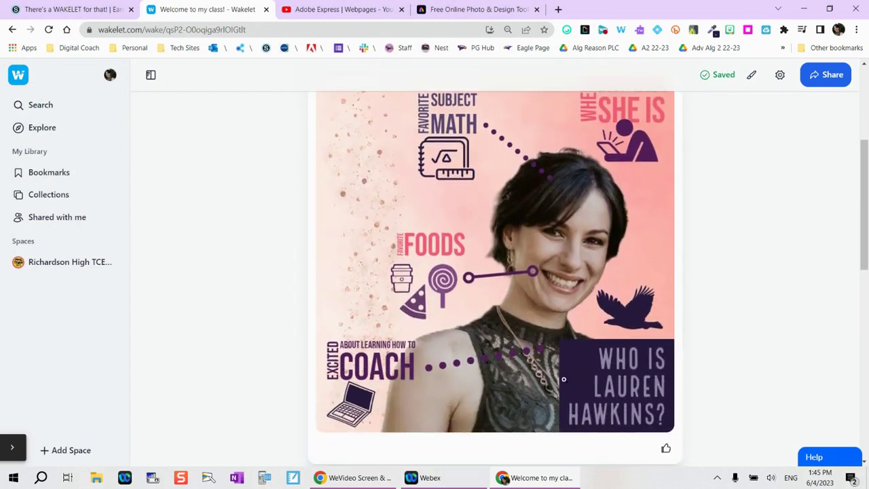
scroll(623, 281, "up", 1)
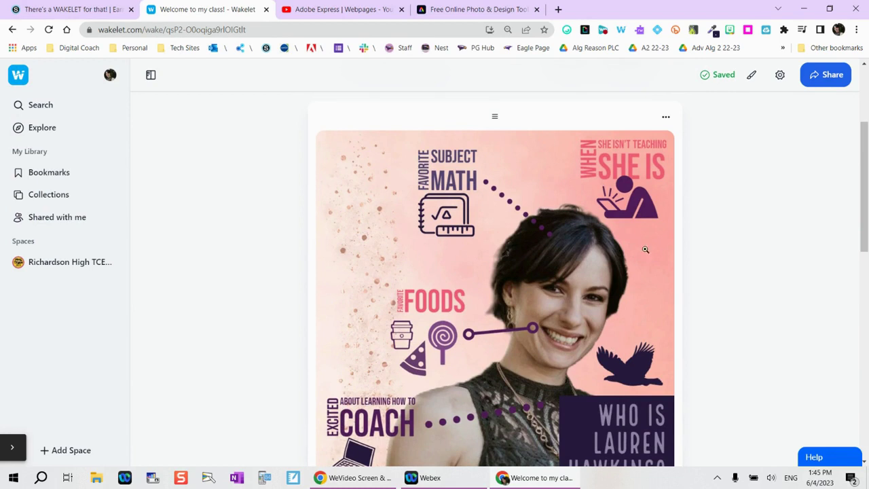
left_click(666, 117)
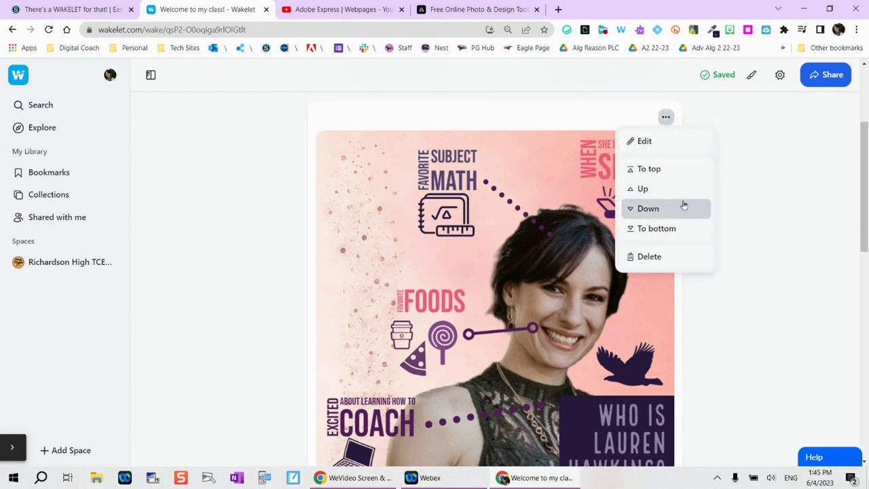
left_click(677, 230)
Step: Set the cover image to the GIPHY "hello" GIF of the man waving outside a brick house, using the Half header size
scroll(573, 302, "up", 4)
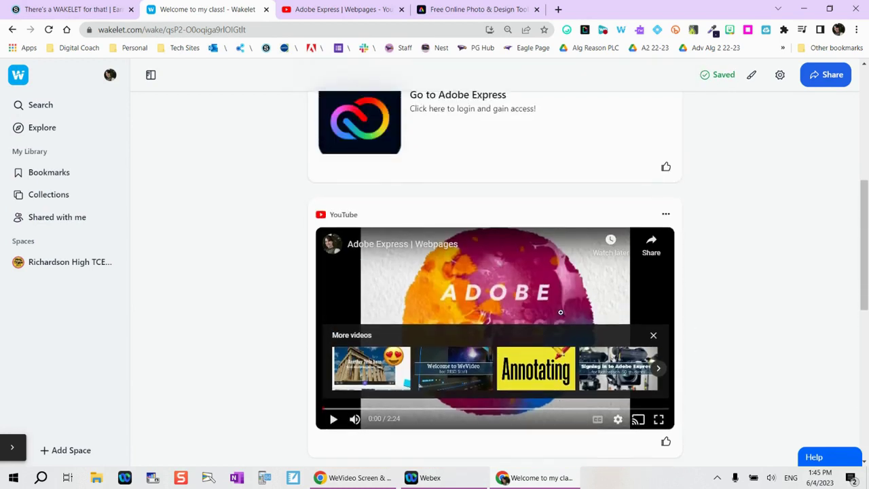
scroll(574, 302, "up", 4)
left_click(751, 75)
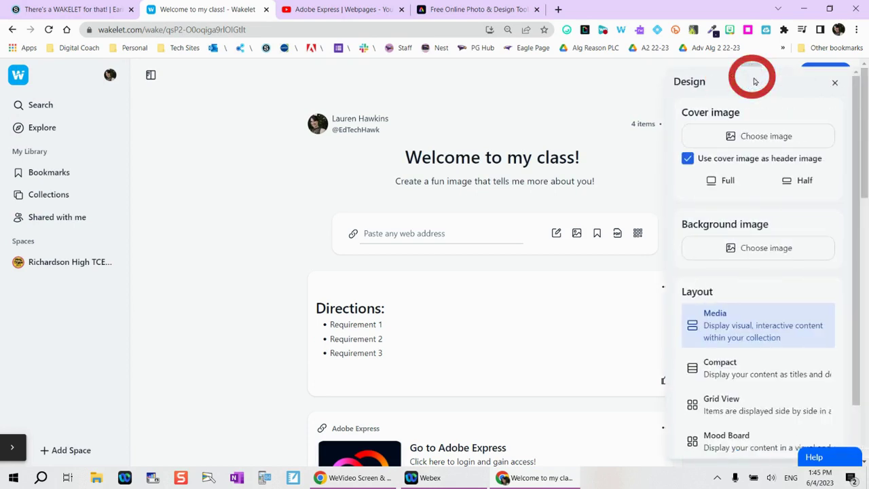
left_click(753, 138)
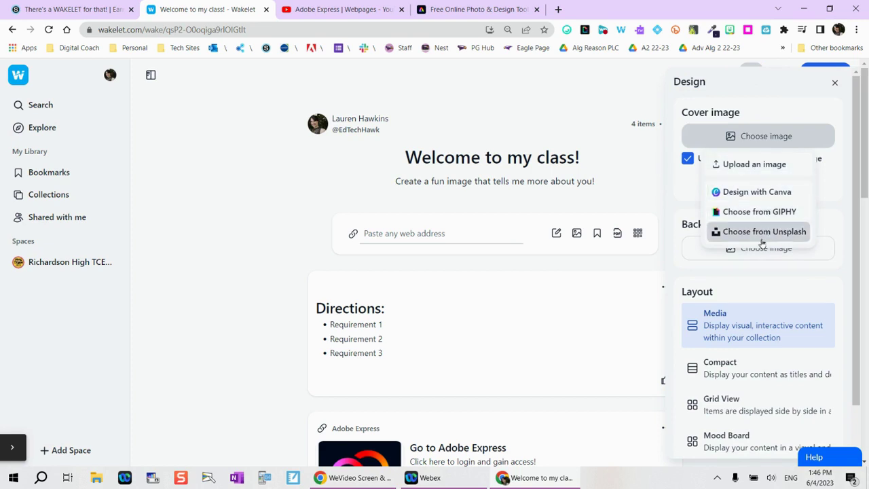
left_click(765, 138)
left_click(792, 185)
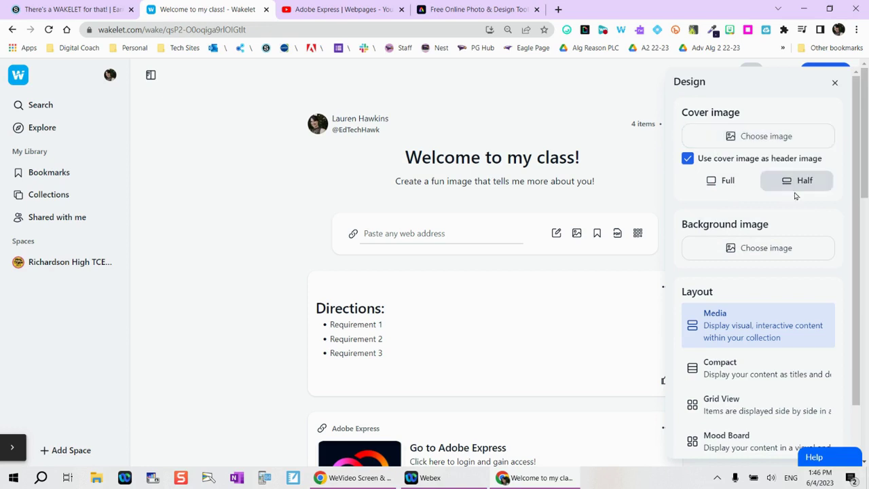
left_click(717, 189)
left_click(802, 186)
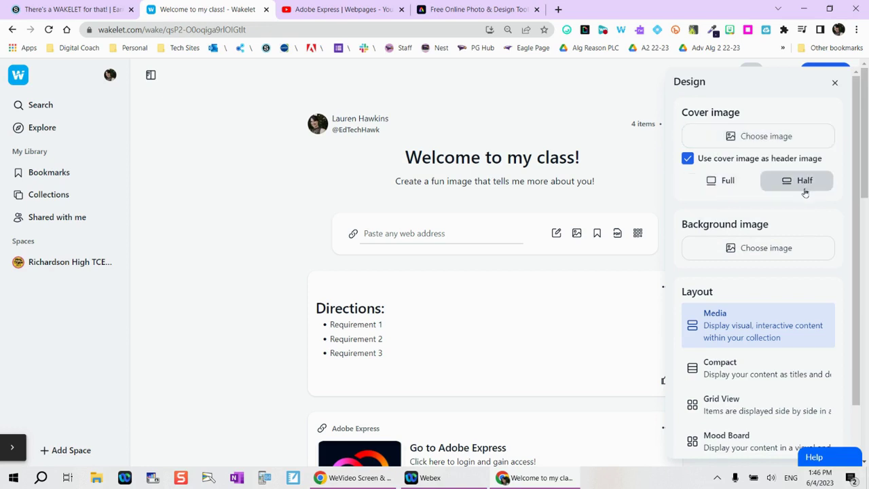
left_click(766, 137)
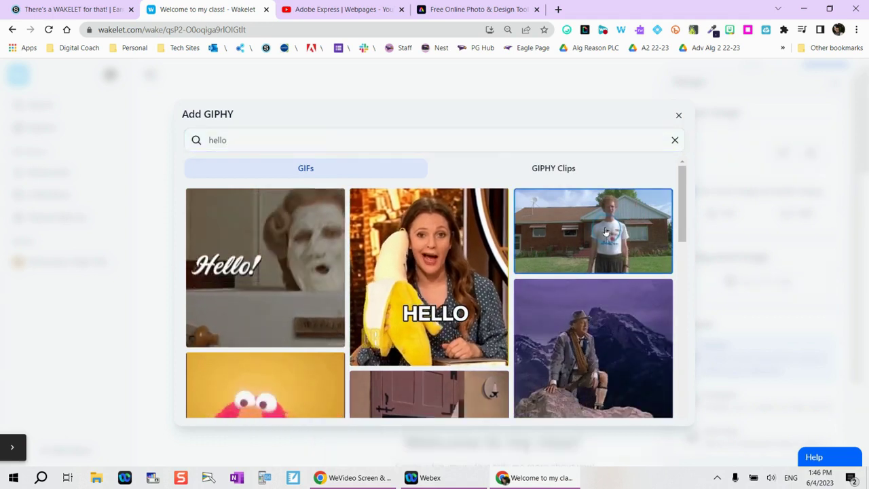
left_click(607, 233)
left_click(791, 217)
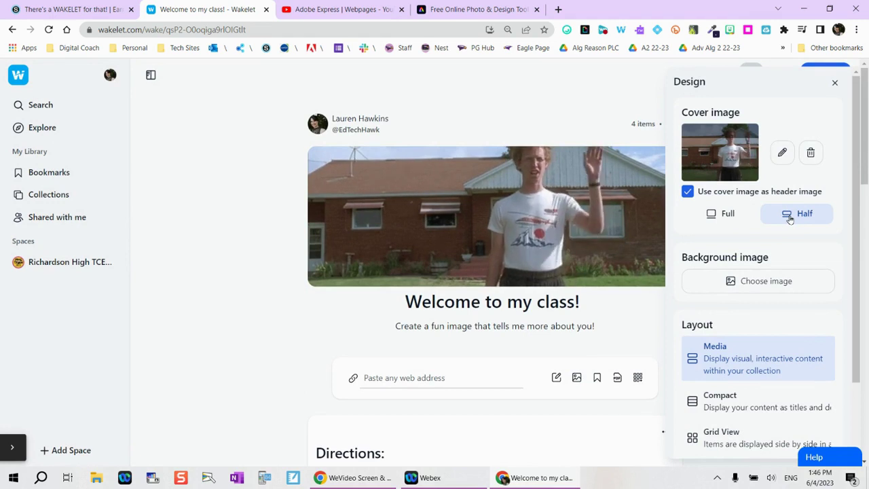
Step: Preview the Compact, Grid View and Mood Board layouts, return the collection to Media, and close the design options
left_click(776, 284)
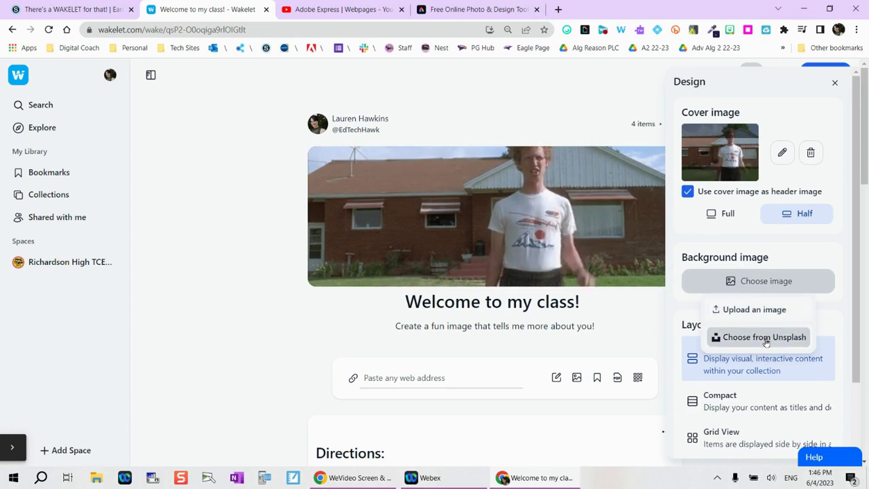
left_click(834, 302)
scroll(781, 305, "down", 2)
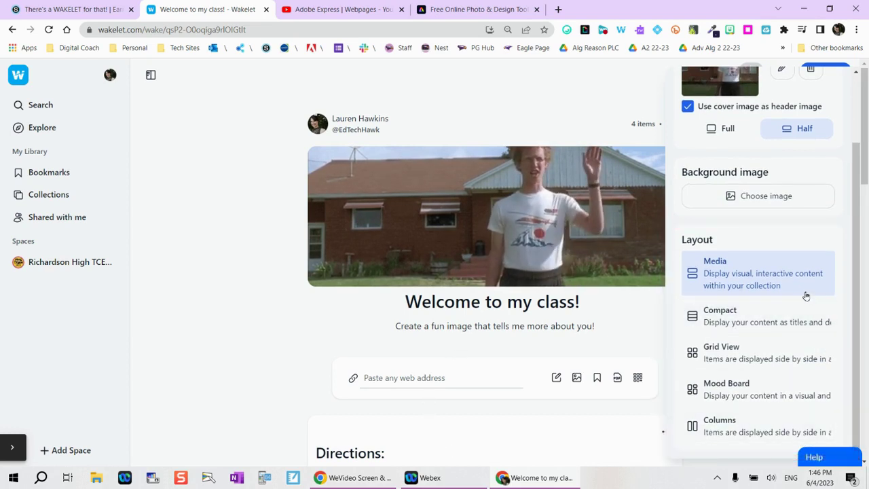
left_click(782, 311)
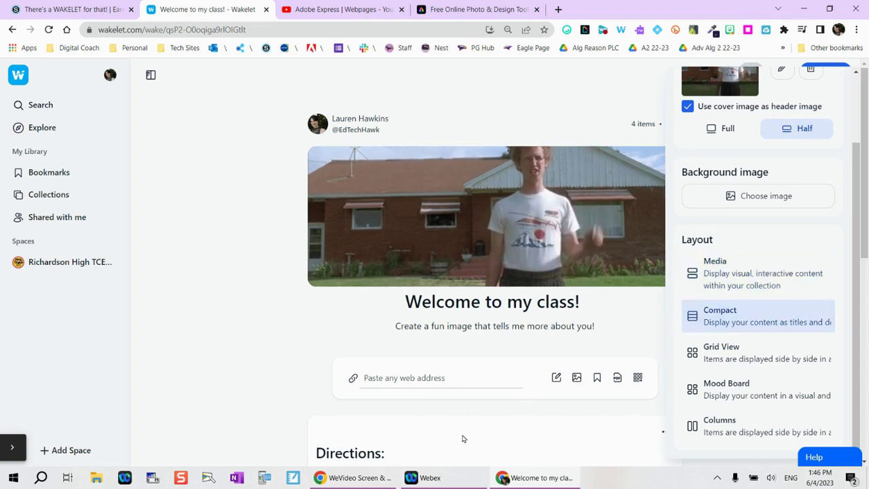
left_click(719, 353)
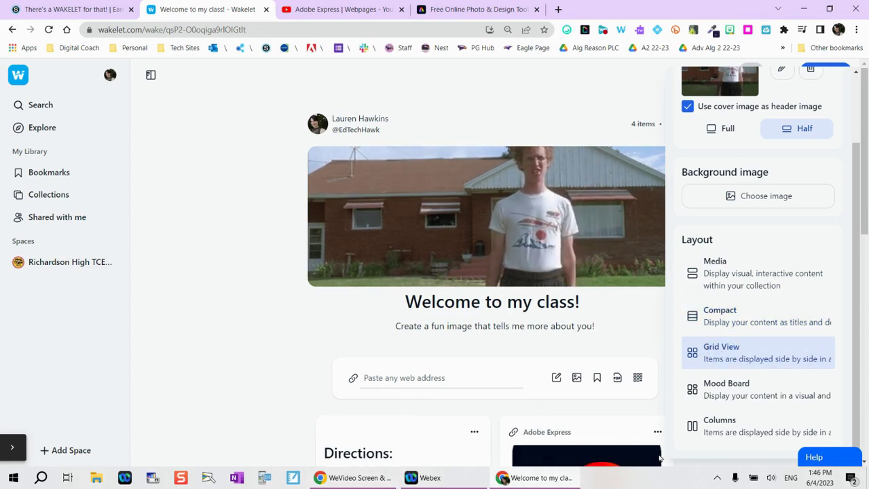
left_click(786, 397)
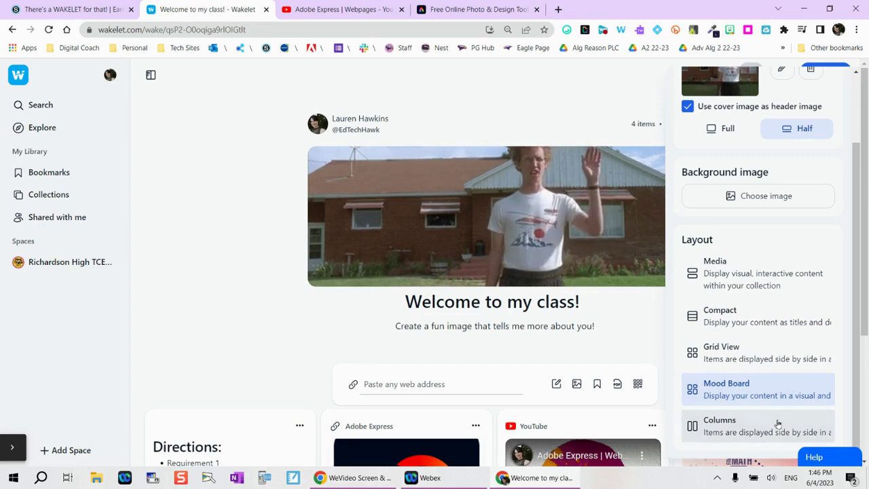
left_click(766, 283)
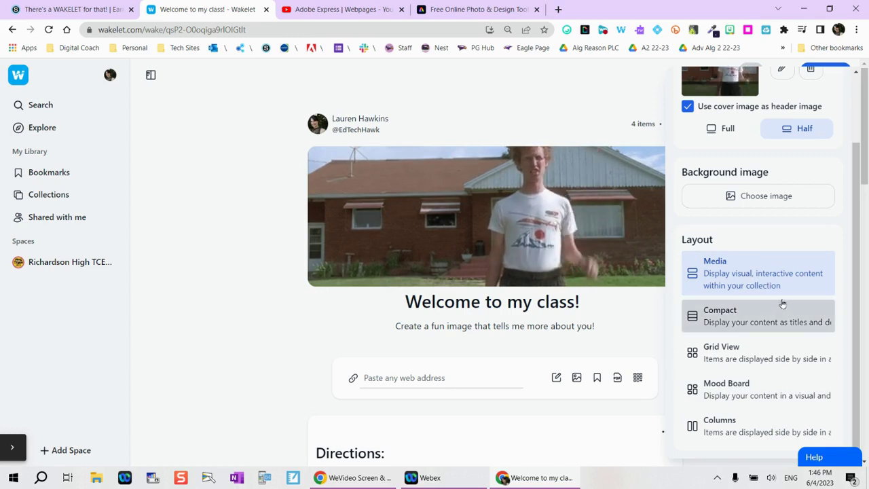
scroll(782, 302, "up", 2)
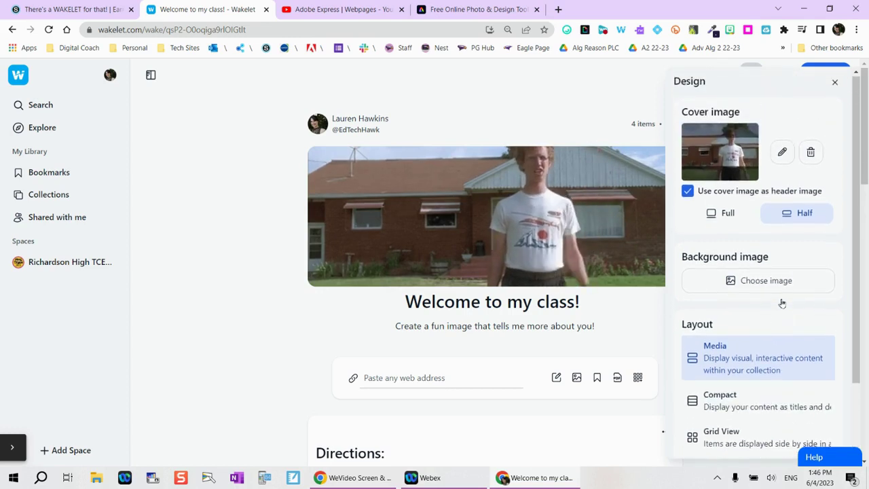
left_click(836, 84)
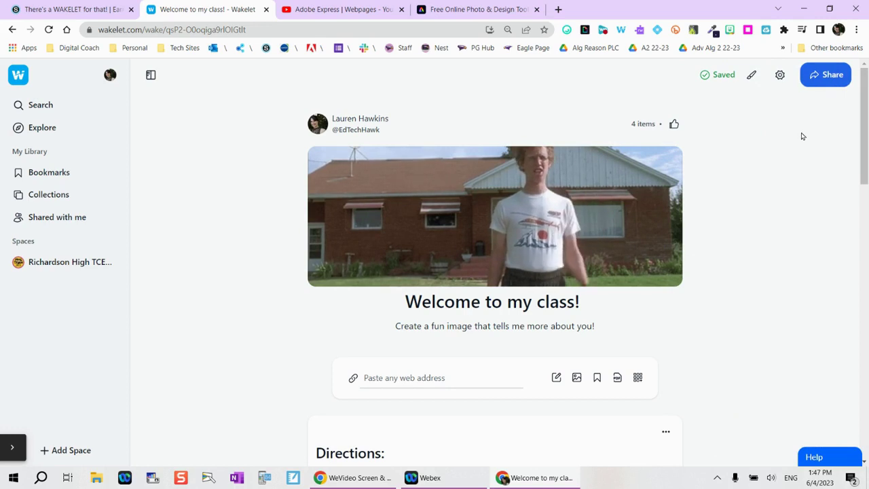
Step: Switch the collection's "Allow copy collection" setting on and back off, and close the settings
left_click(779, 76)
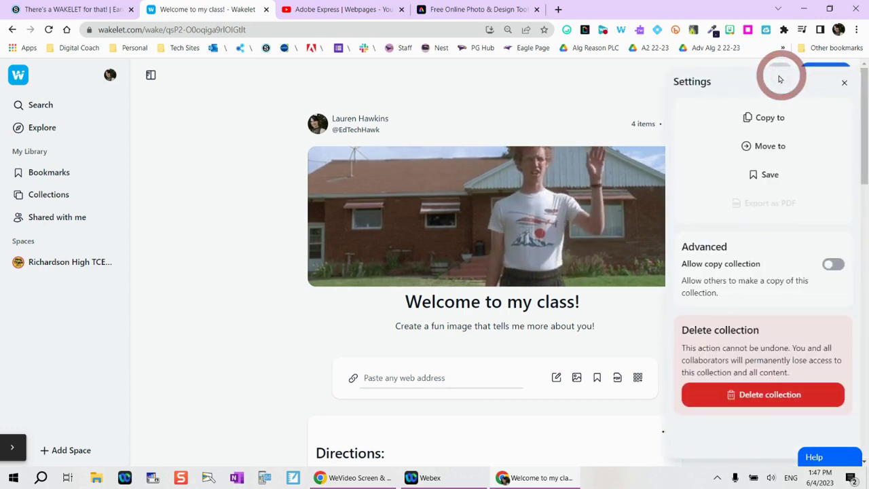
left_click(832, 266)
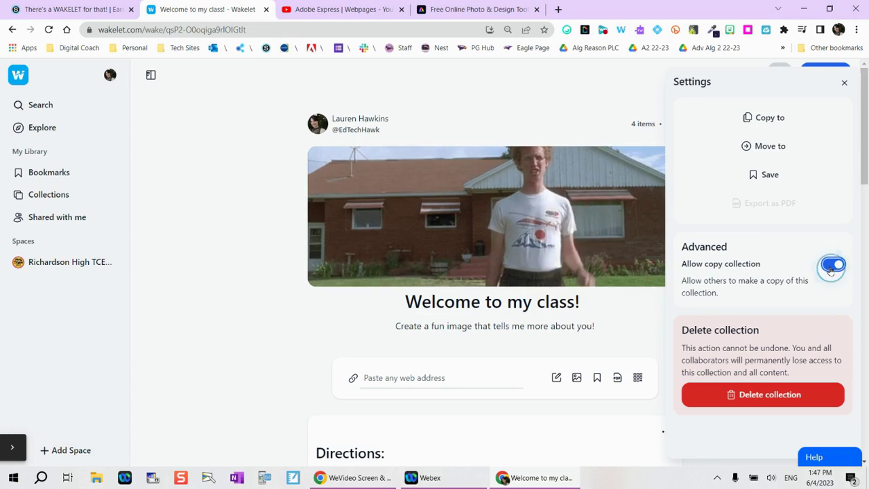
left_click(832, 266)
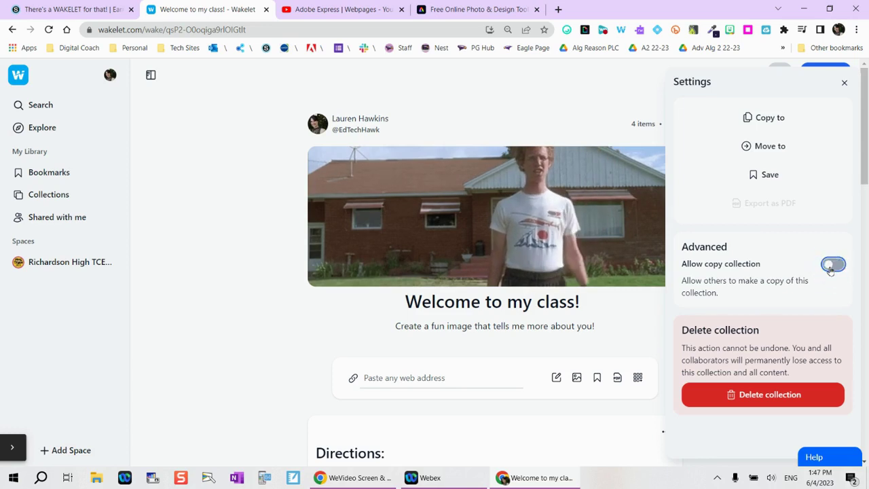
left_click(844, 82)
Step: Allow sharing of the collection with anyone who has the link, and view the collaboration options
left_click(828, 81)
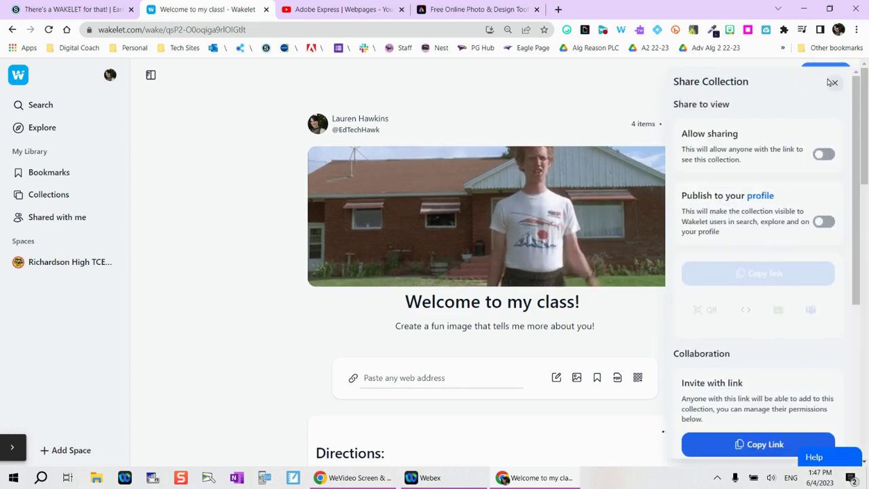
left_click(825, 155)
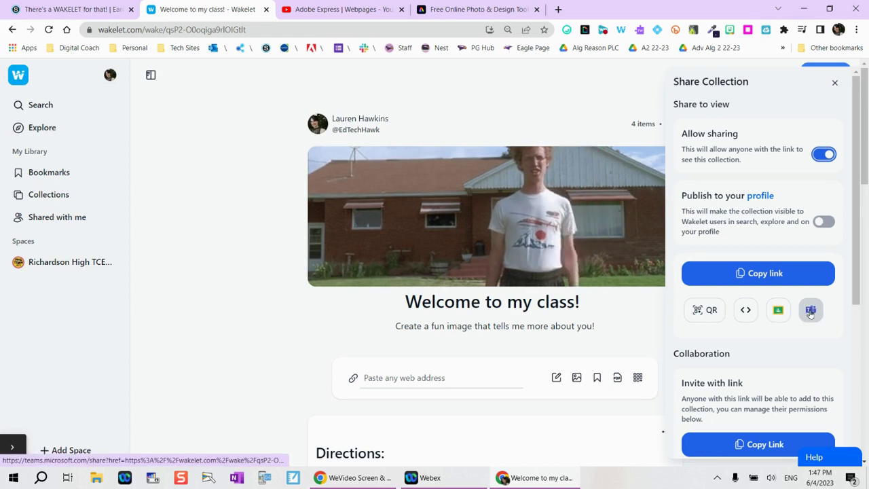
scroll(810, 314, "down", 2)
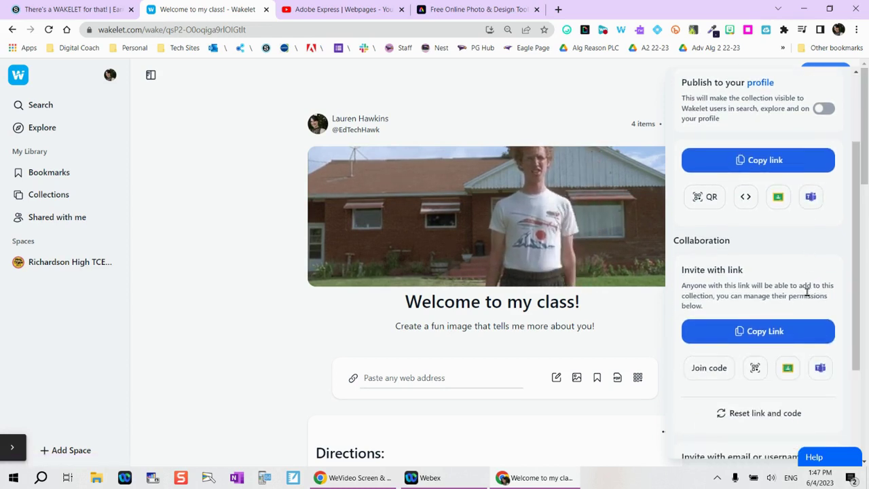
Step: Review the collection's collaboration invite options, by link and by email or username, and close the sharing options
scroll(806, 290, "down", 1)
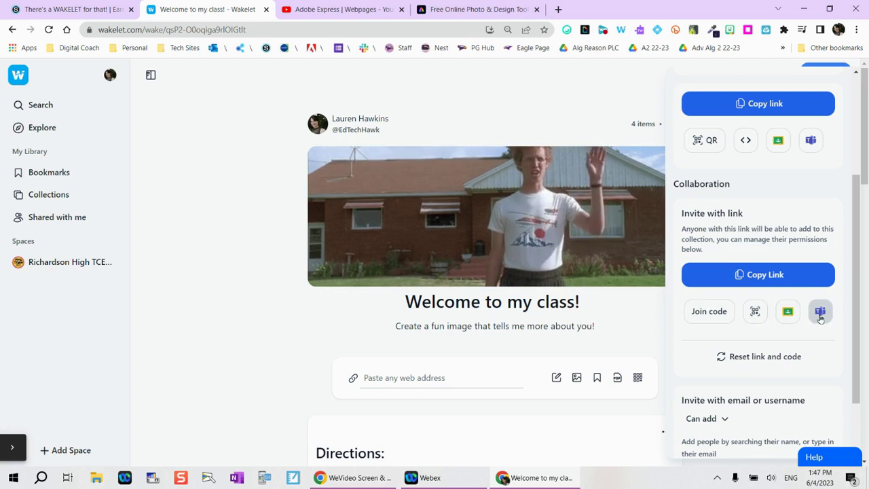
scroll(811, 323, "down", 1)
key("Escape")
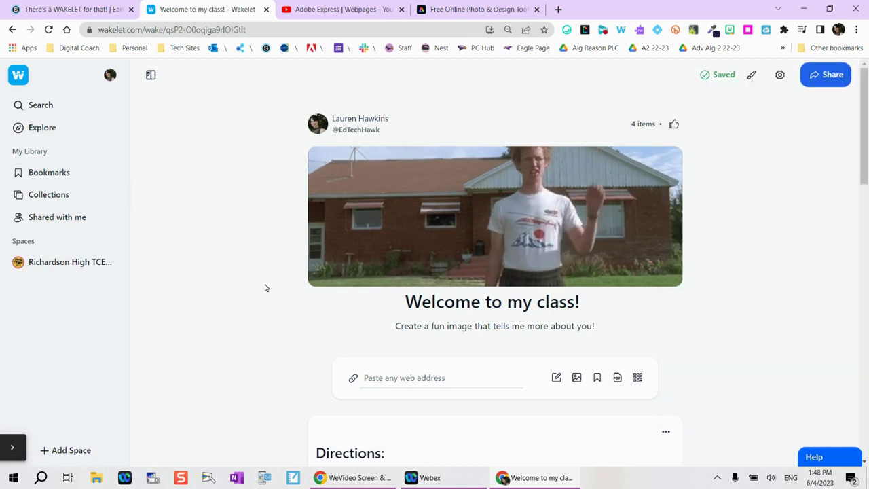
Step: Search Wakelet for "chemistry" and look through the matching collections
left_click(41, 107)
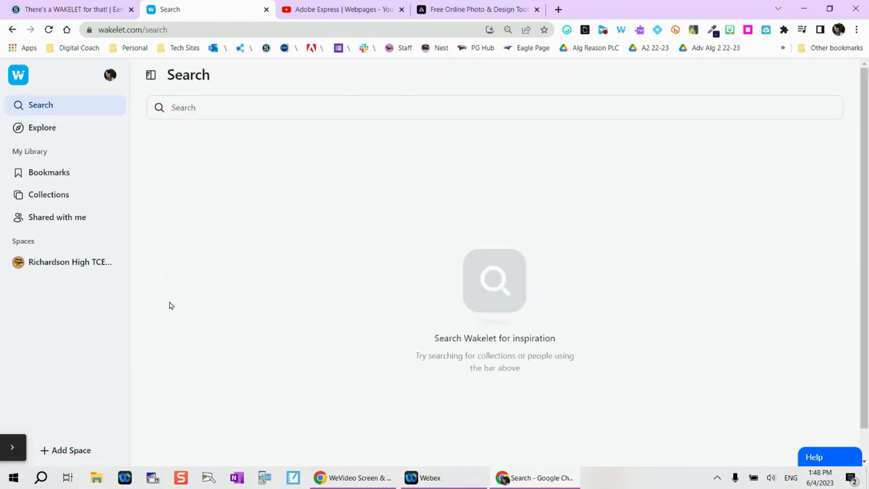
left_click(228, 110)
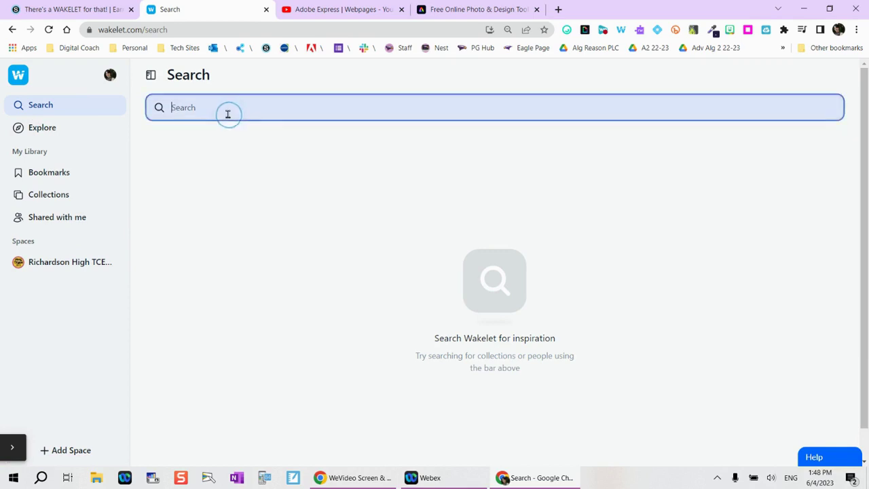
type("chemistry")
key("Return")
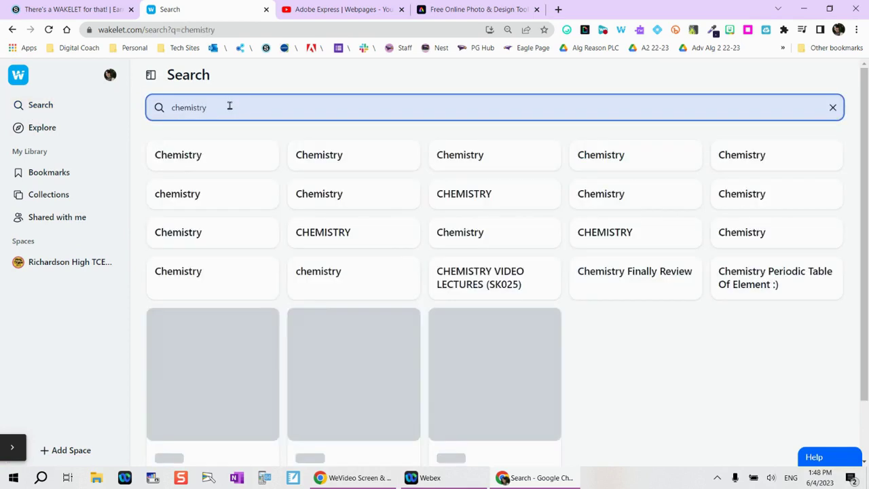
scroll(229, 106, "down", 5)
Step: Browse the popular collections on the Explore page and open the personal Bookmarks
left_click(32, 131)
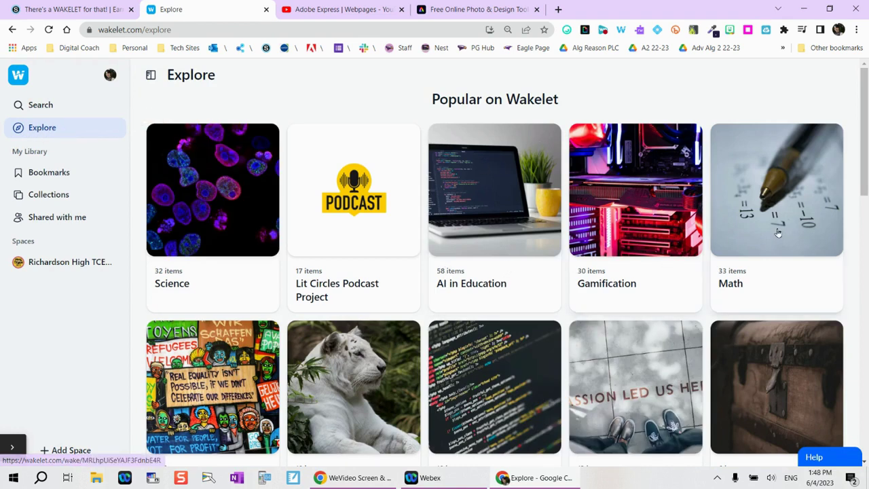
scroll(764, 228, "down", 3)
scroll(763, 228, "down", 3)
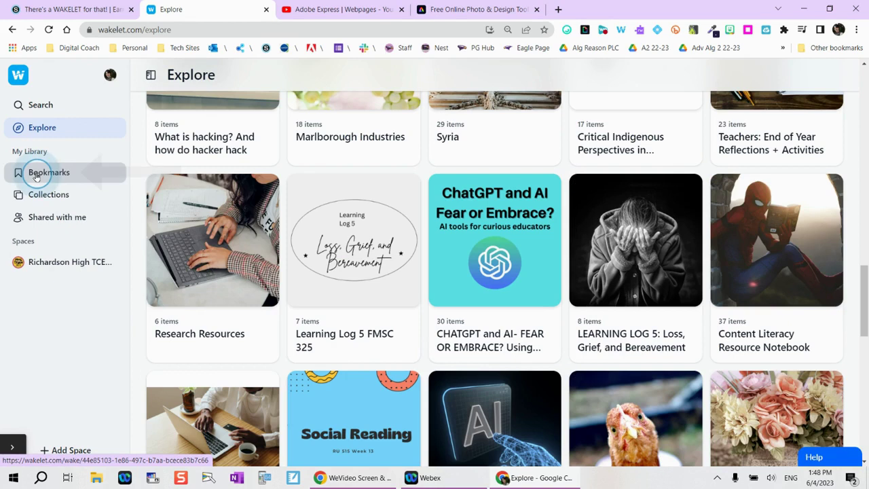
left_click(33, 173)
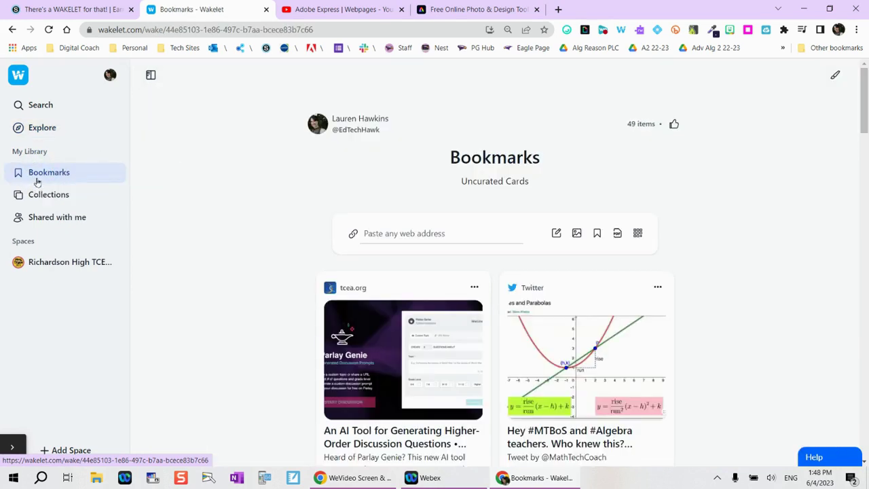
Step: Switch to the YouTube tutorial and save it to Wakelet Bookmarks, deleting the "Created Spring 202z" sentence from its description
left_click(367, 11)
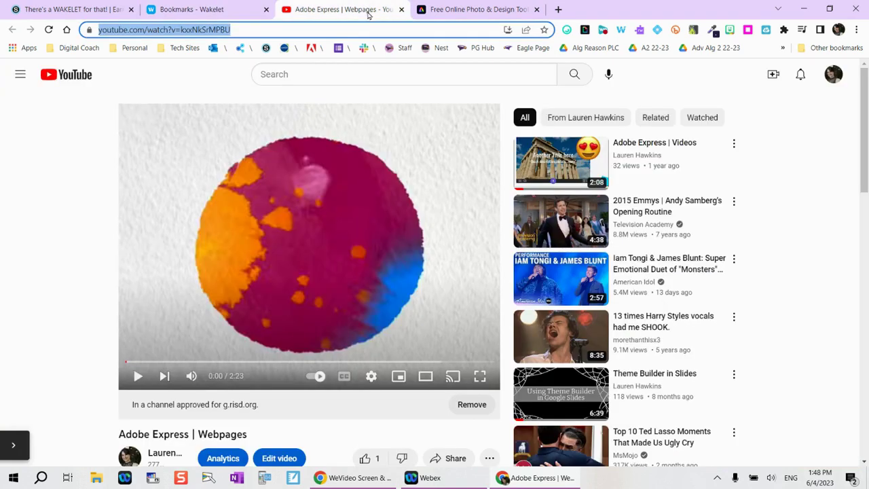
left_click(622, 32)
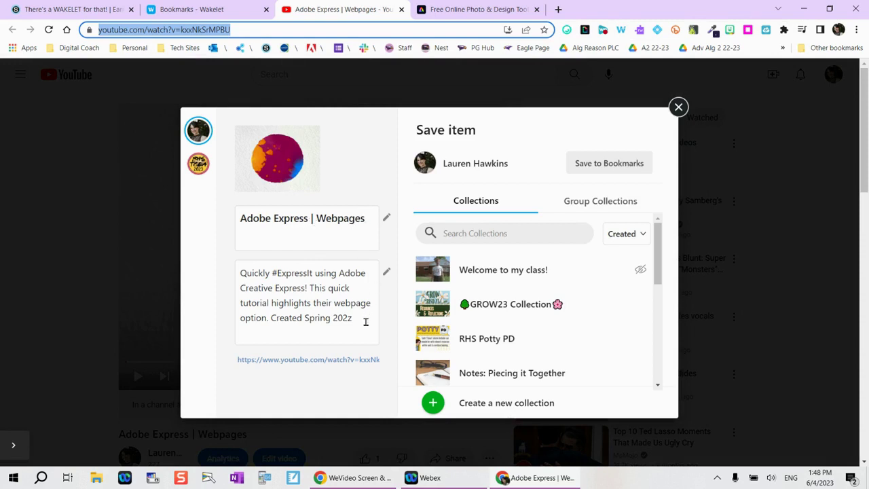
left_click_drag(364, 319, 270, 318)
key("BackSpace")
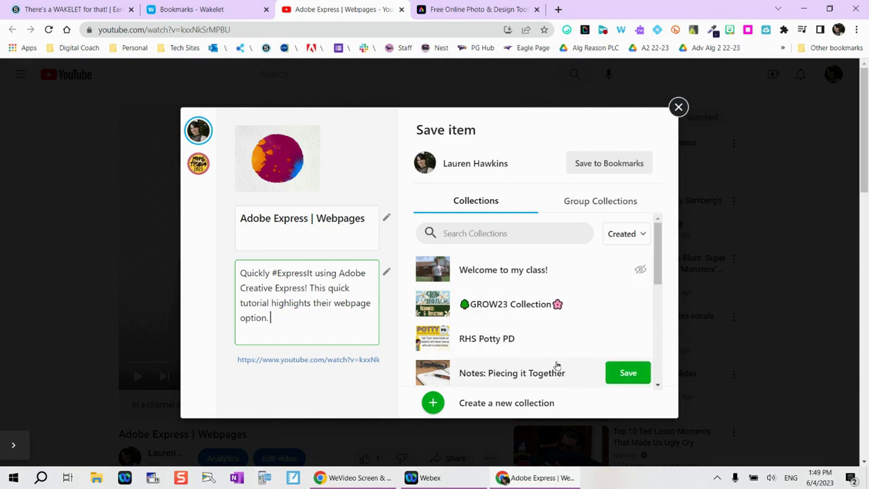
left_click(610, 166)
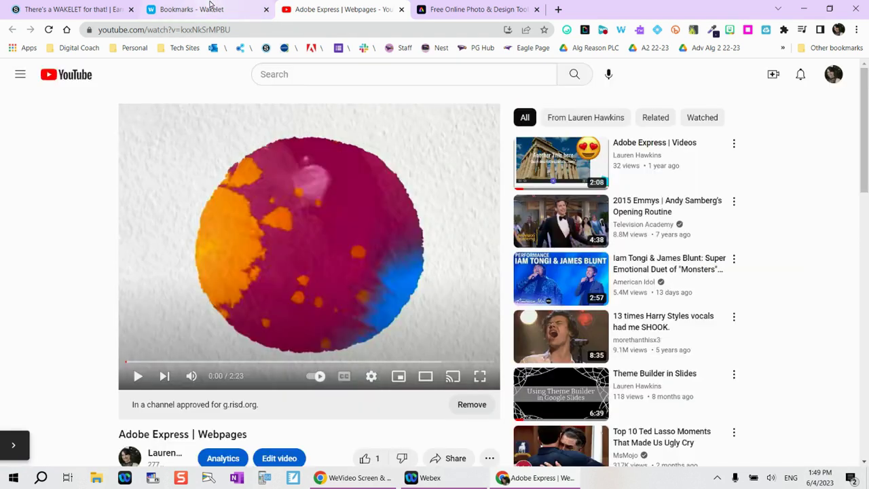
Step: Return to Wakelet, reload the Bookmarks page and view the saved "Adobe Express | Webpages" card
left_click(204, 9)
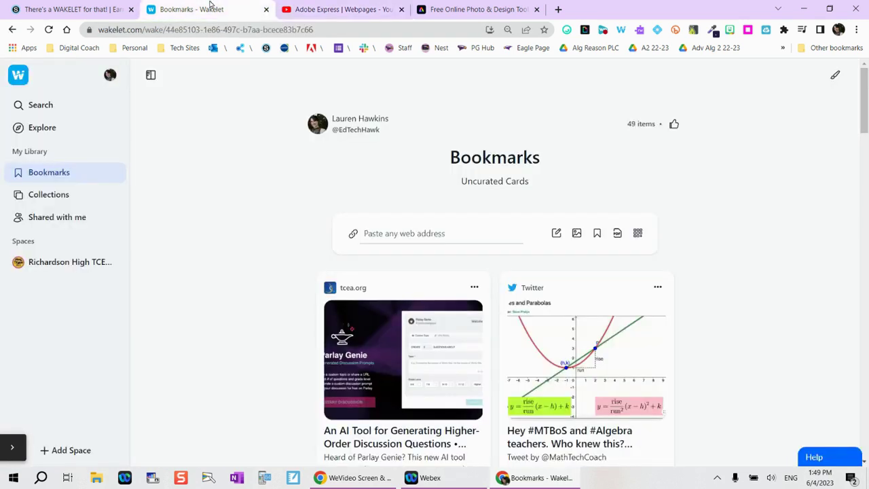
left_click(50, 30)
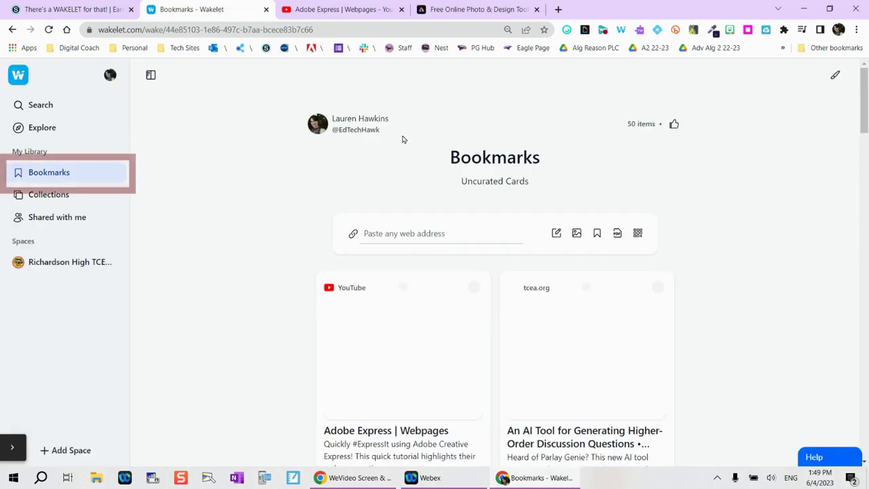
scroll(367, 437, "down", 1)
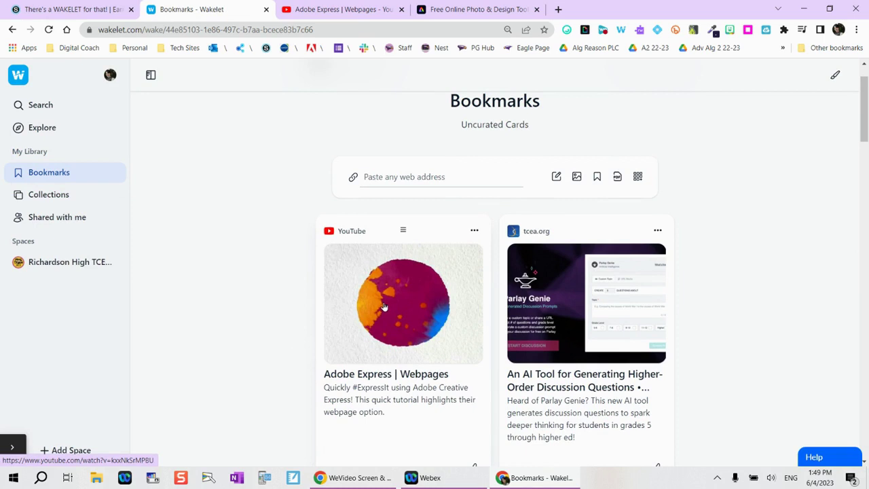
Step: Look through the saved items available for adding from bookmarks and close the list without adding any
left_click(598, 178)
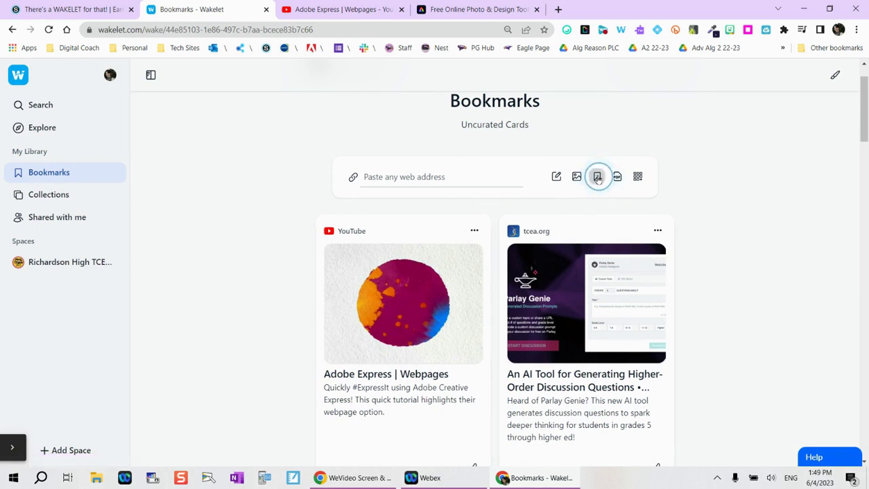
scroll(588, 265, "down", 4)
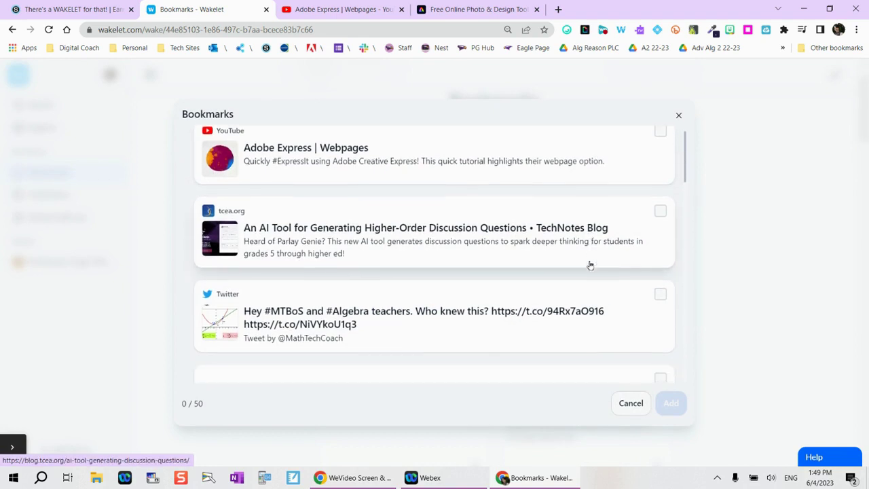
scroll(570, 334, "down", 3)
scroll(565, 331, "up", 7)
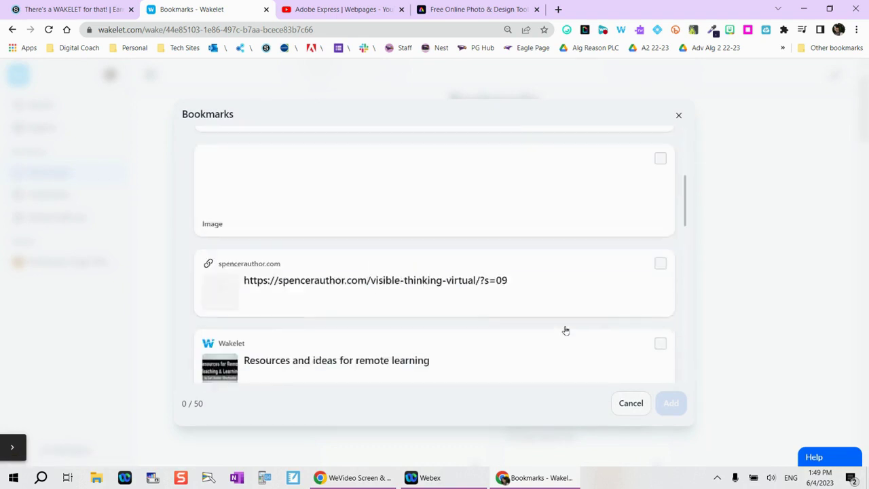
left_click(679, 116)
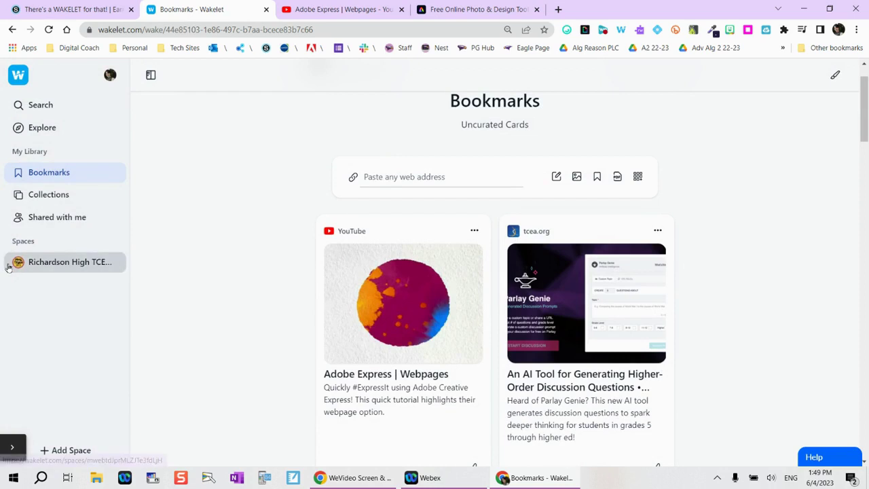
Step: View the items shared with the account and the collections in the Richardson High TCEA 2023 space
left_click(67, 218)
left_click(62, 261)
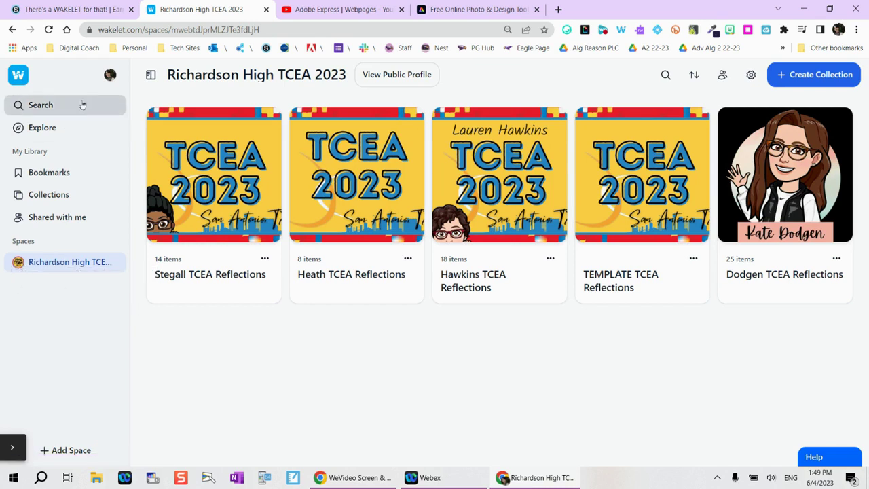
Step: Switch the account view from Spaces to Classrooms and look at the classroom list and the Create Classroom option
left_click(109, 75)
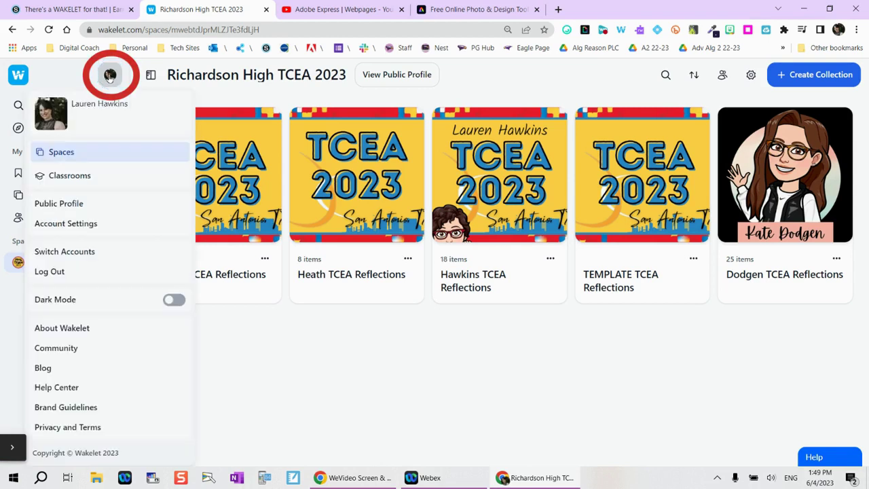
left_click(95, 172)
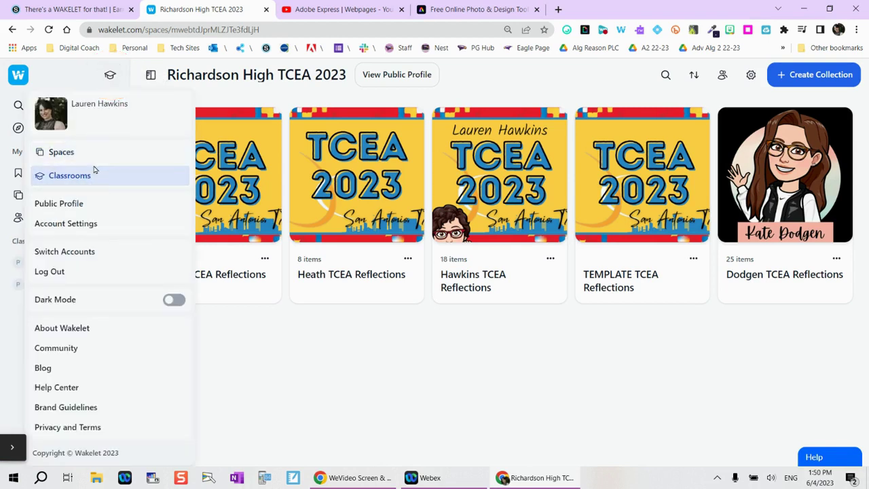
left_click(17, 293)
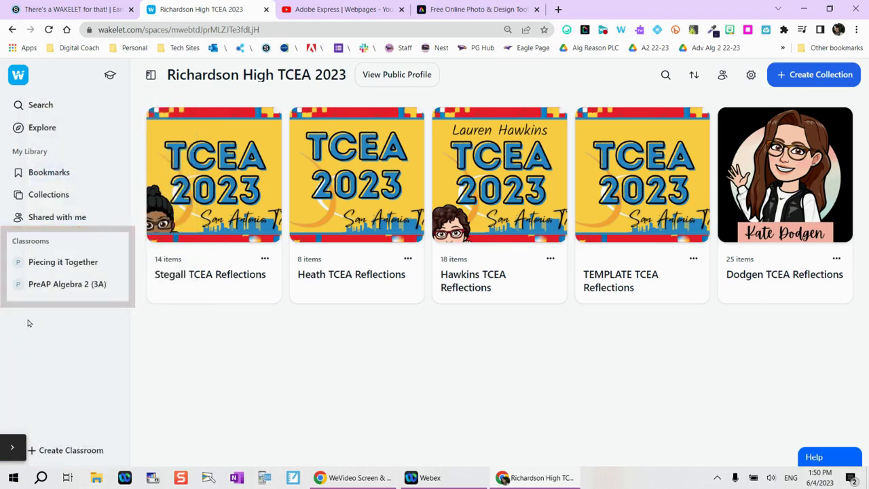
left_click(83, 451)
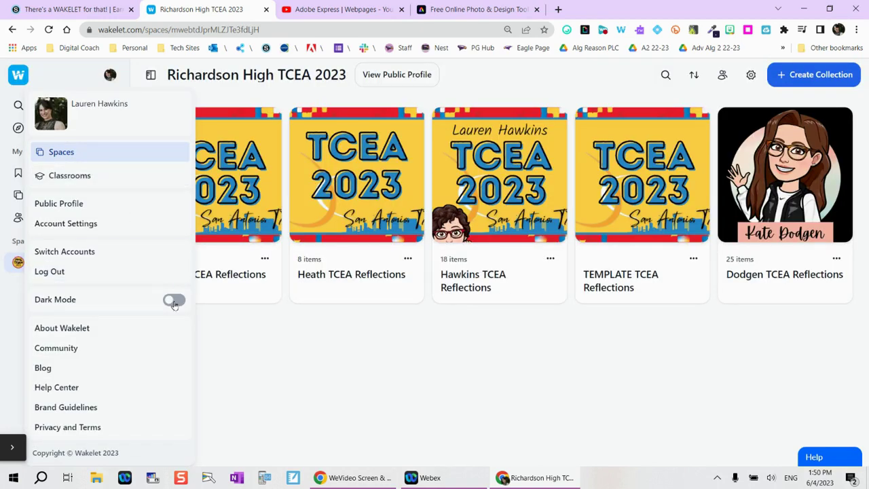
Step: Open the account's public profile and examine its banner, bio and sections of published collections
left_click(101, 206)
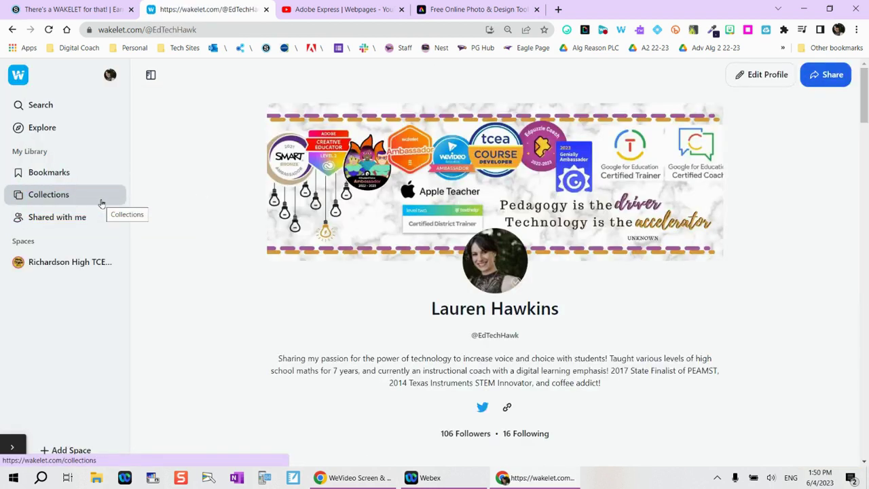
scroll(638, 351, "down", 2)
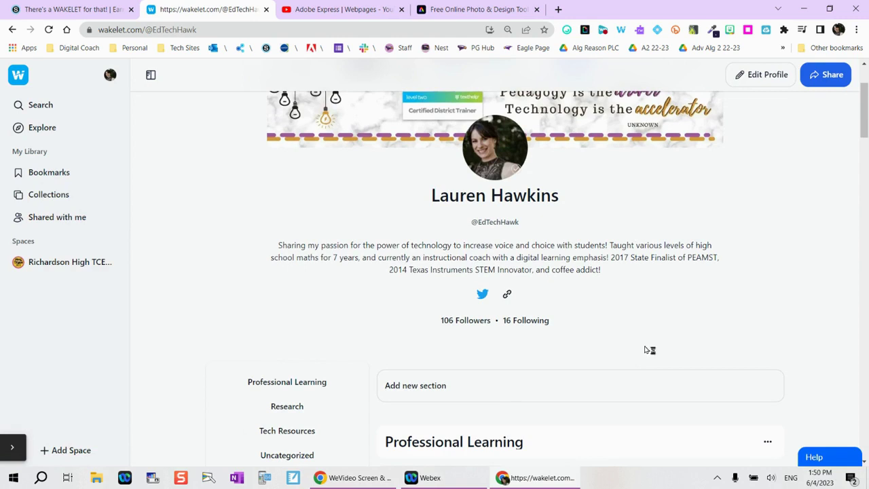
scroll(737, 226, "down", 3)
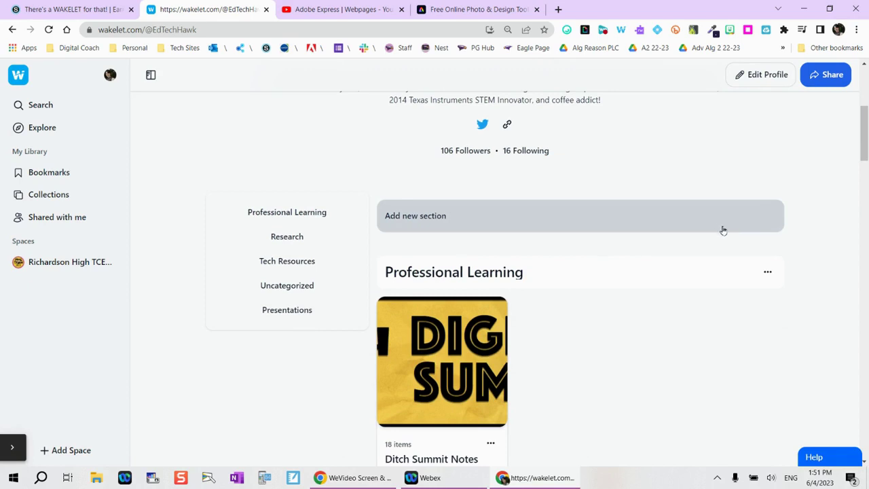
scroll(527, 302, "down", 5)
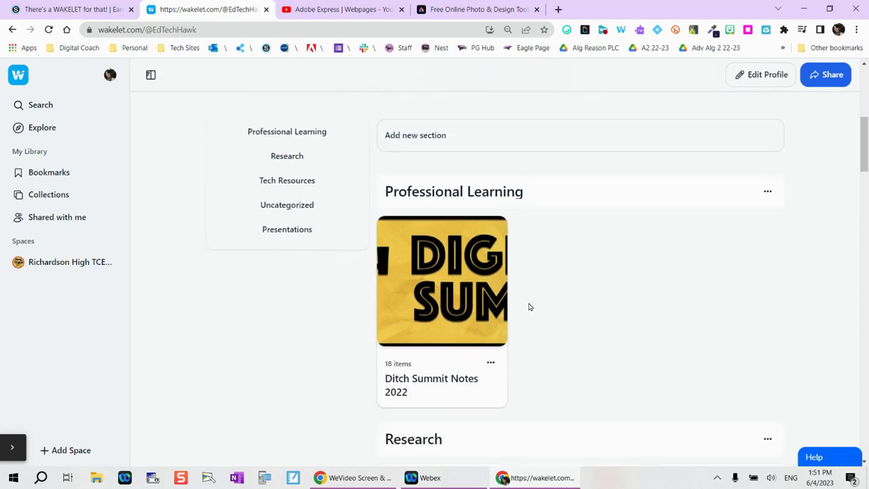
scroll(720, 277, "down", 7)
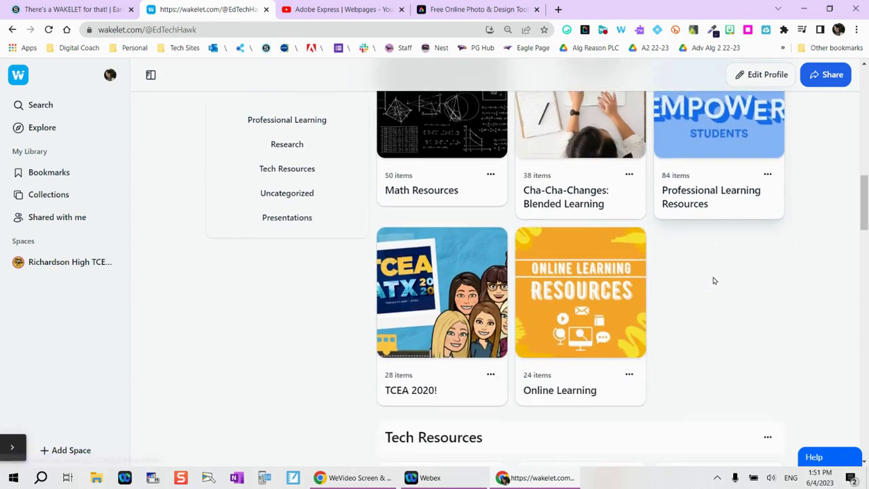
scroll(664, 275, "up", 15)
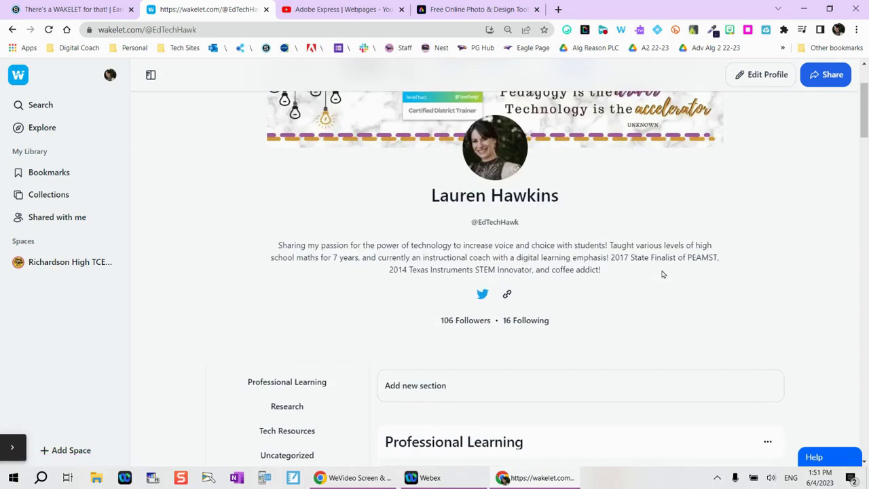
scroll(664, 275, "up", 2)
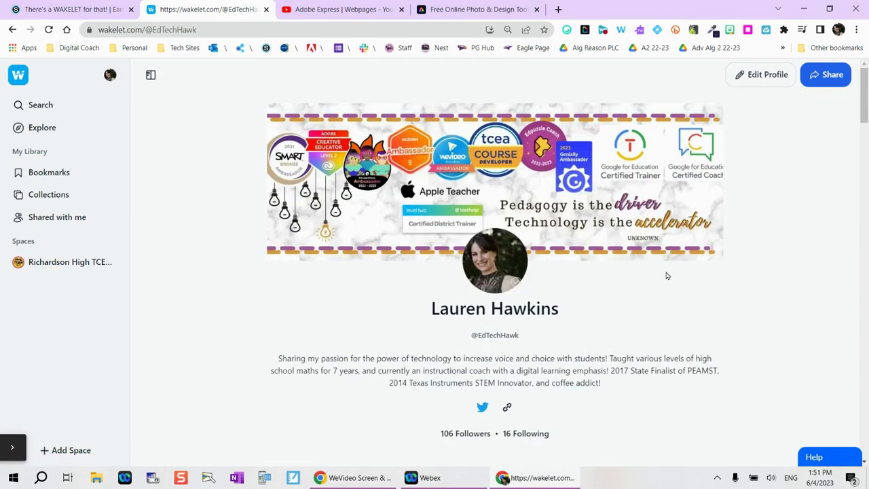